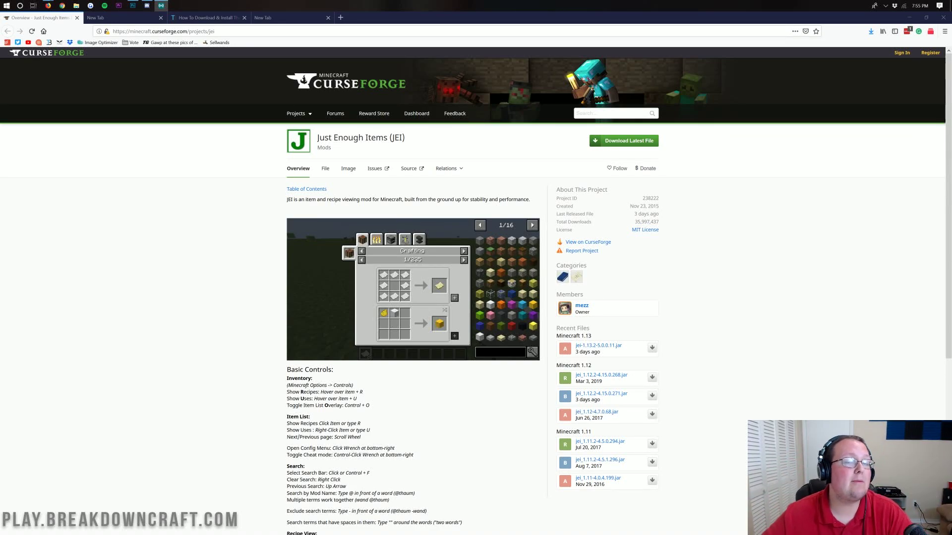
left_click_drag(327, 141, 365, 136)
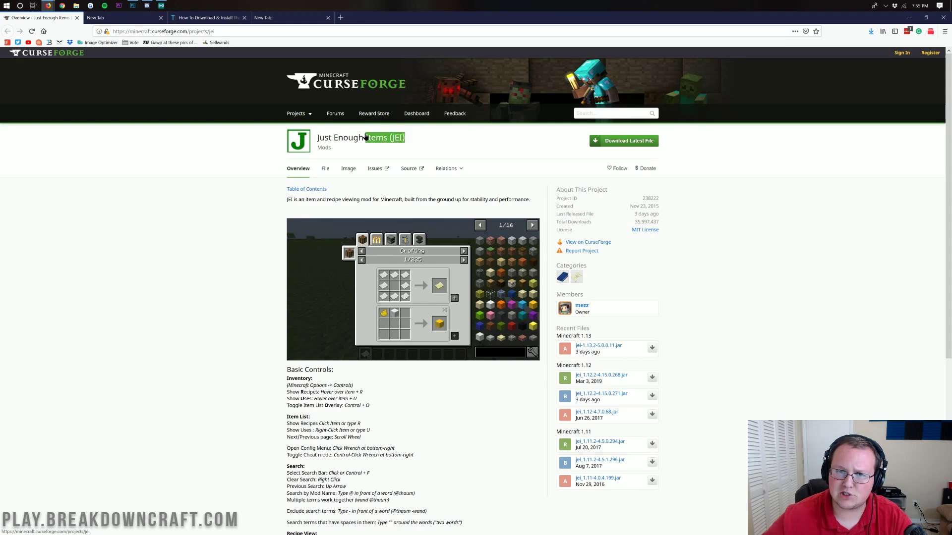
left_click(464, 136)
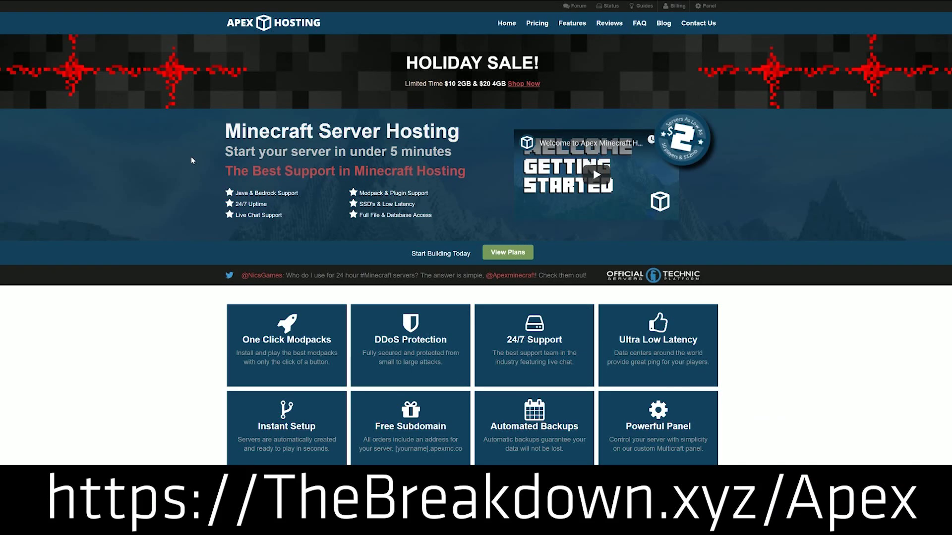
Step: Look through the Apex Hosting home page and the Minecraft server plans on its pricing page
scroll(191, 156, "down", 6)
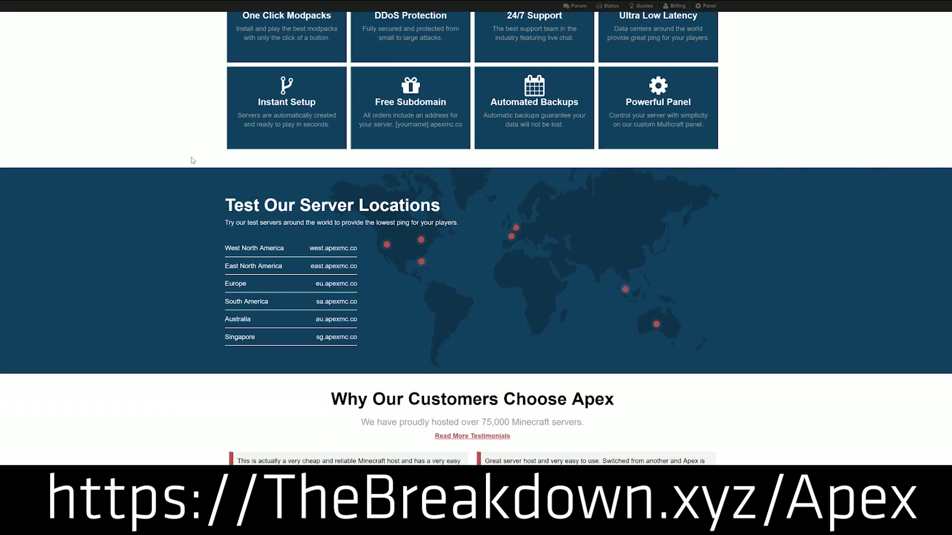
scroll(191, 158, "down", 2)
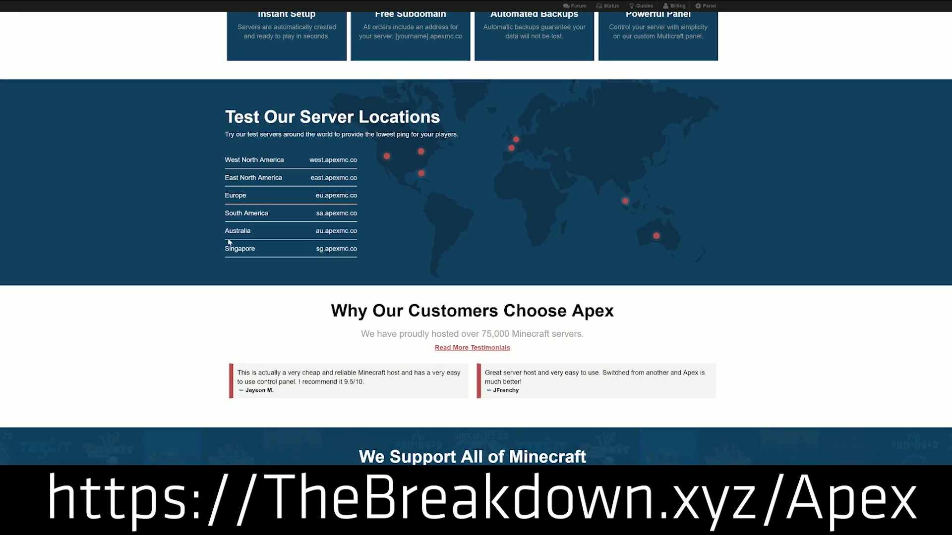
scroll(332, 252, "down", 5)
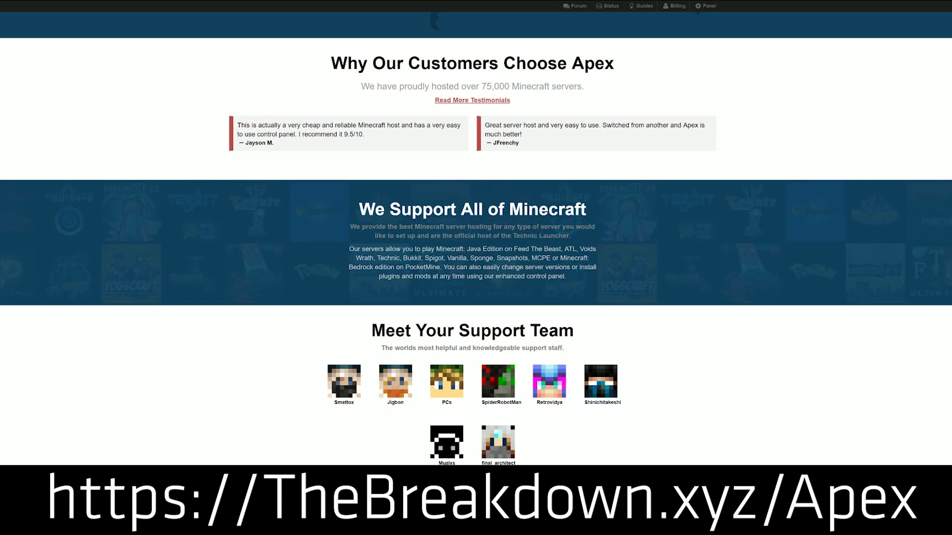
scroll(339, 256, "down", 1)
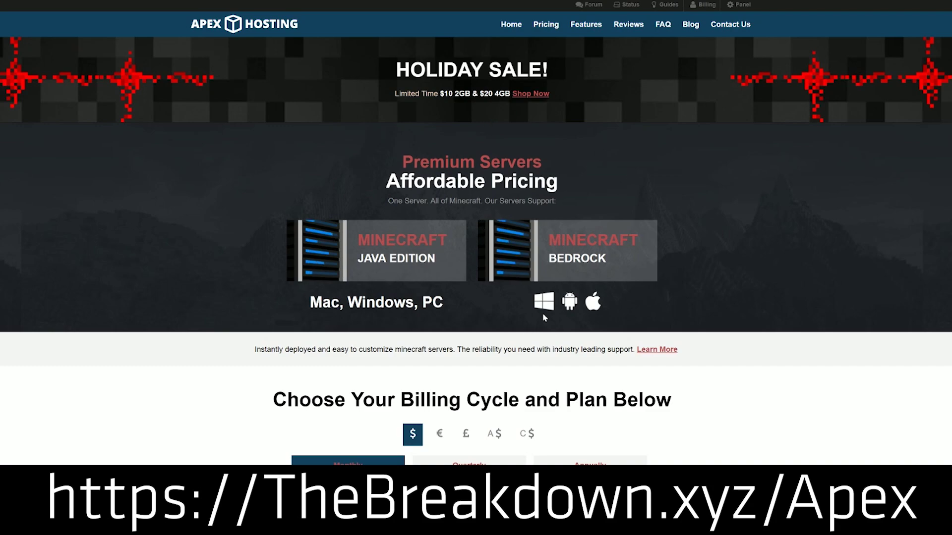
scroll(245, 149, "down", 8)
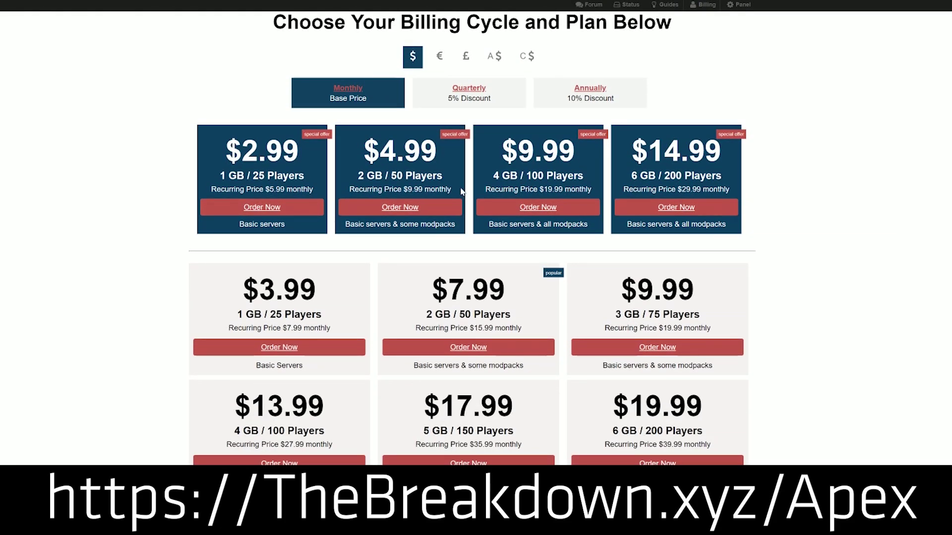
scroll(701, 185, "up", 6)
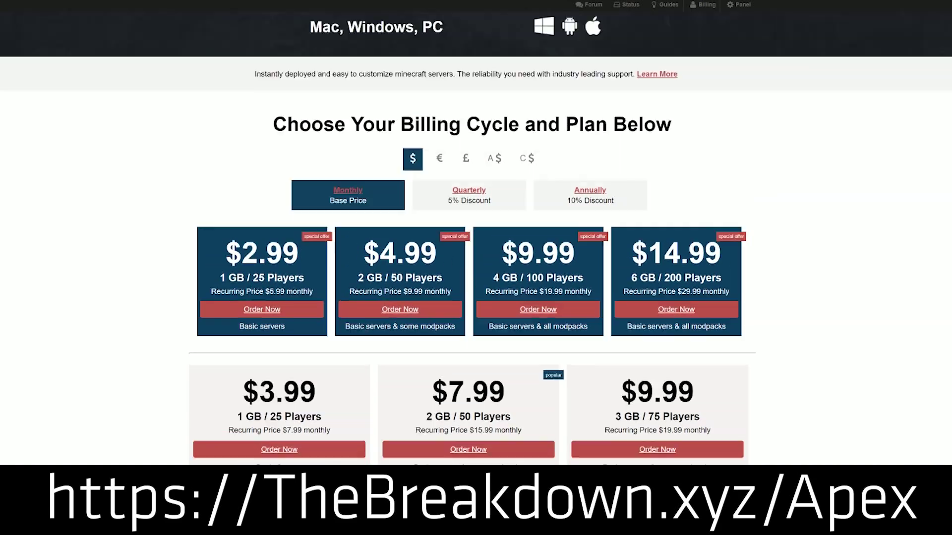
scroll(349, 89, "down", 8)
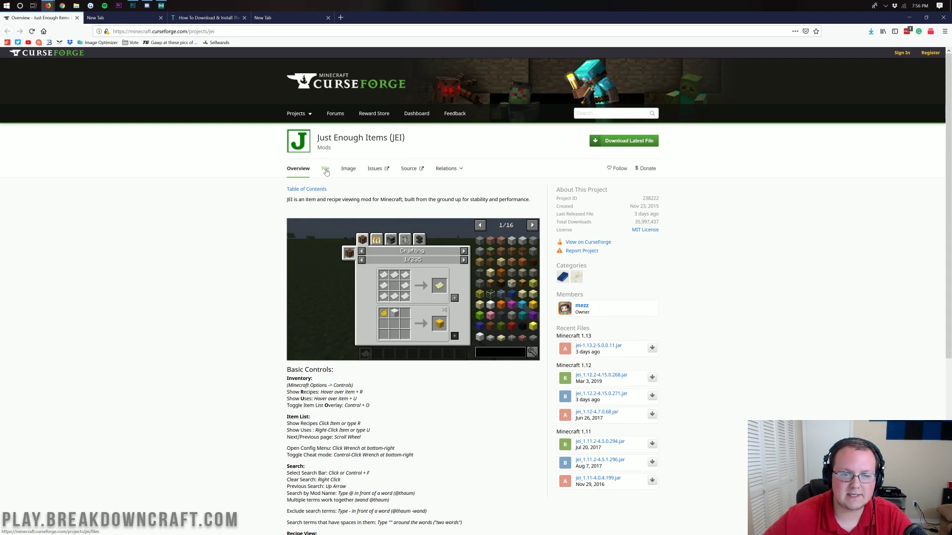
Step: Download jei-1.13.2-5.0.0.11.jar from the Just Enough Items file list and save it
left_click(326, 170)
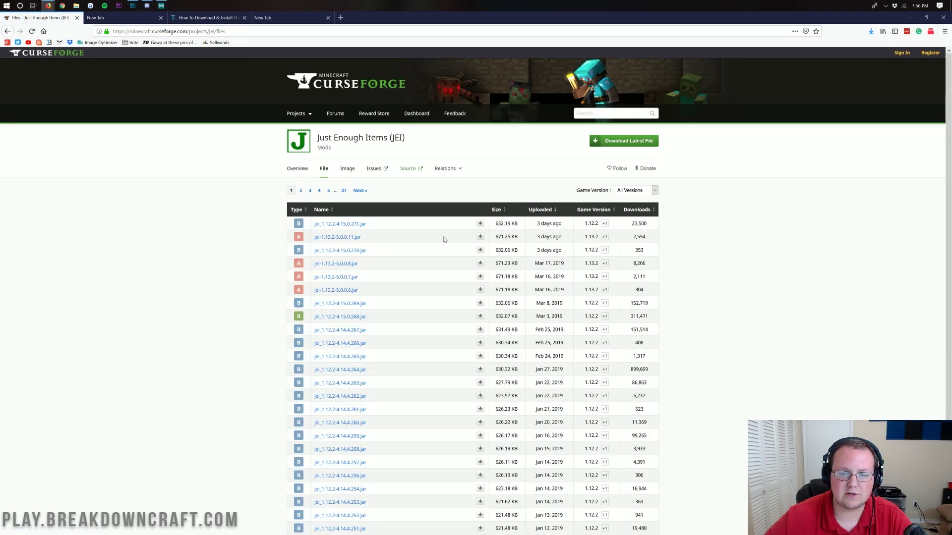
scroll(445, 331, "down", 3)
scroll(448, 344, "up", 3)
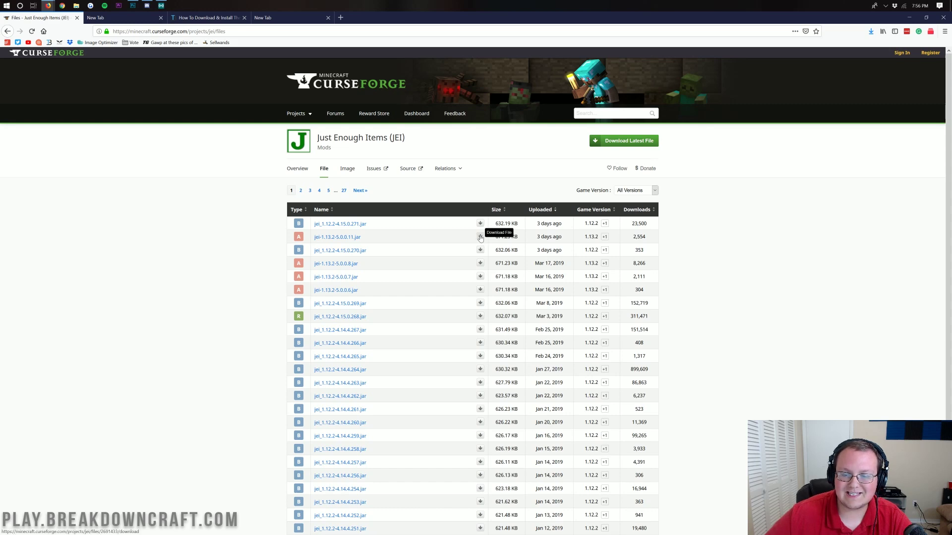
left_click(480, 237)
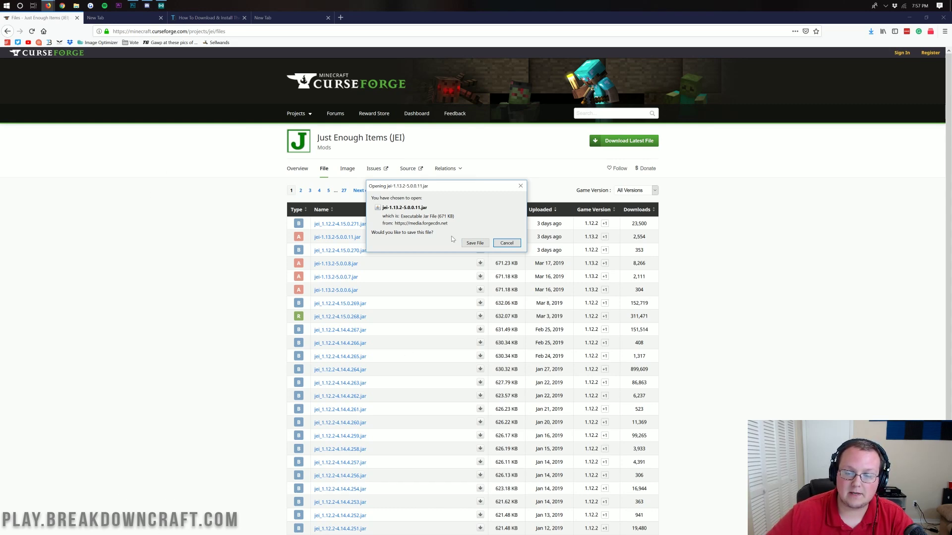
left_click(472, 242)
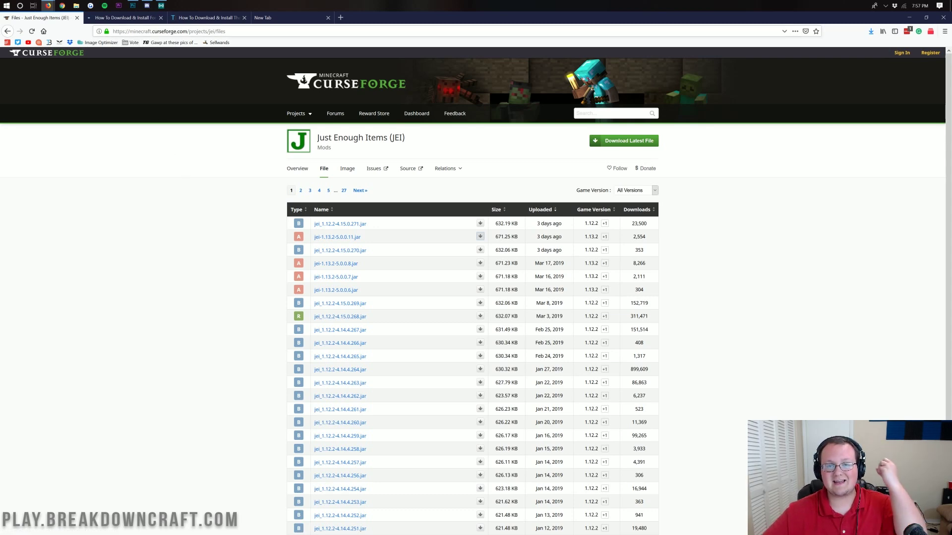
Step: Switch to the guide on installing Forge in Minecraft and follow its Forge download link
left_click(120, 19)
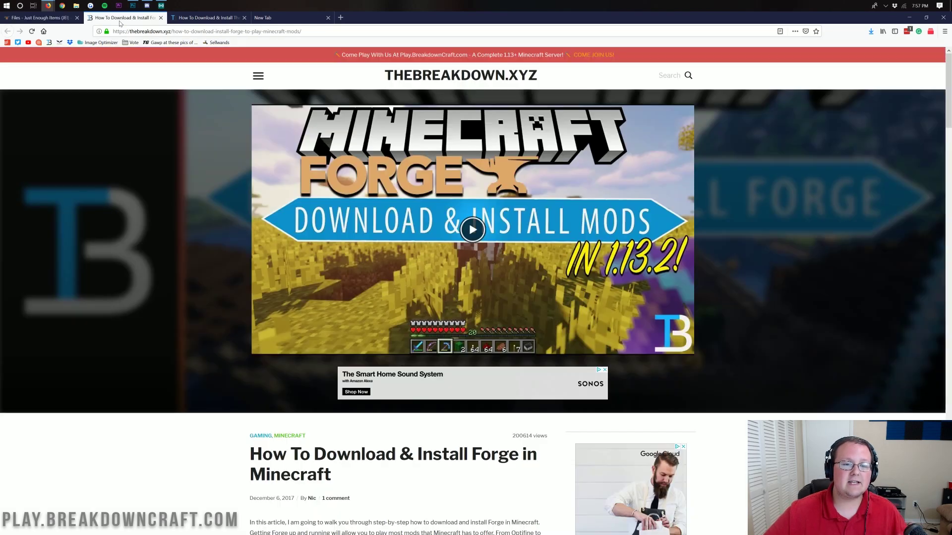
scroll(204, 132, "down", 8)
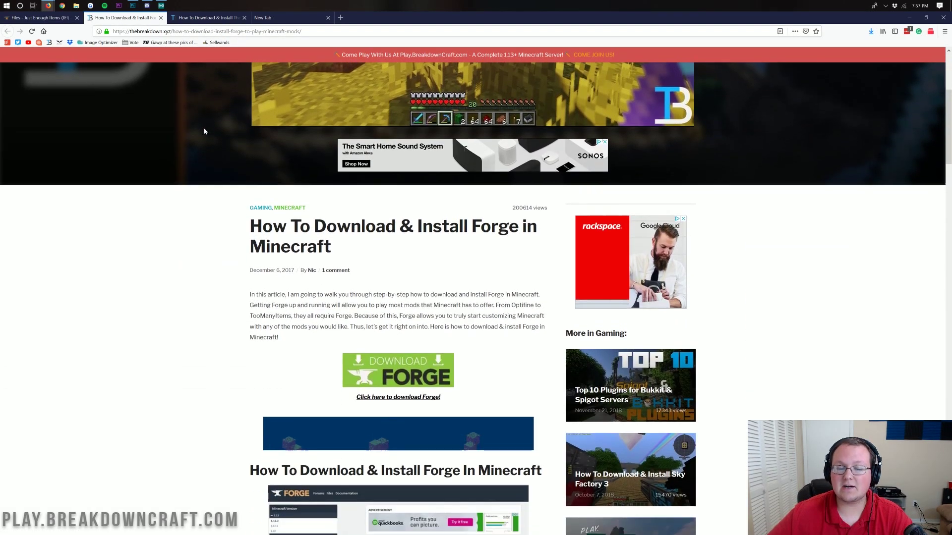
scroll(205, 131, "down", 6)
scroll(205, 132, "up", 10)
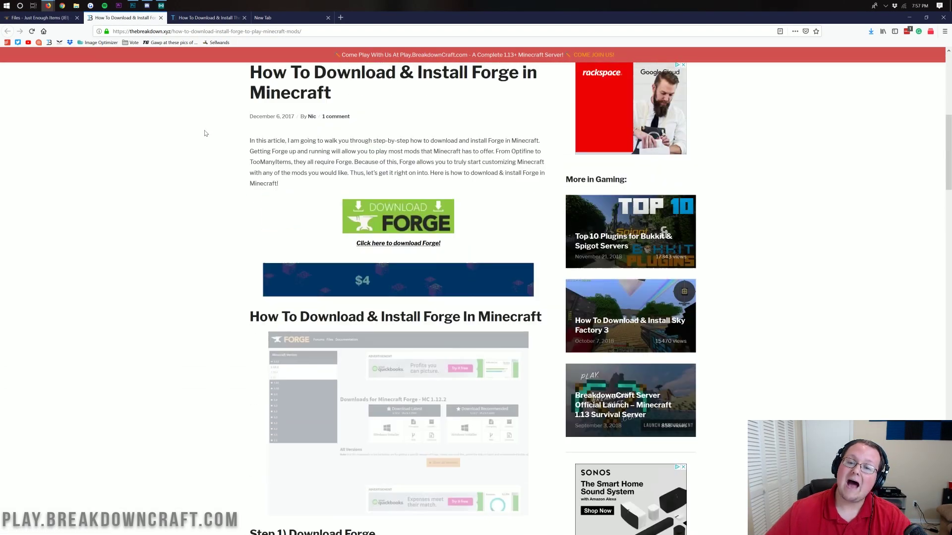
scroll(204, 131, "down", 2)
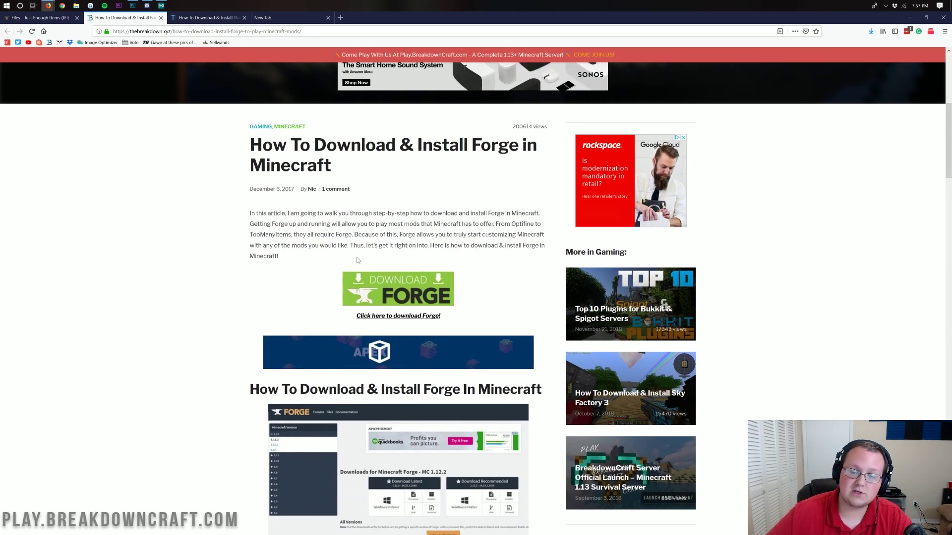
left_click(399, 294)
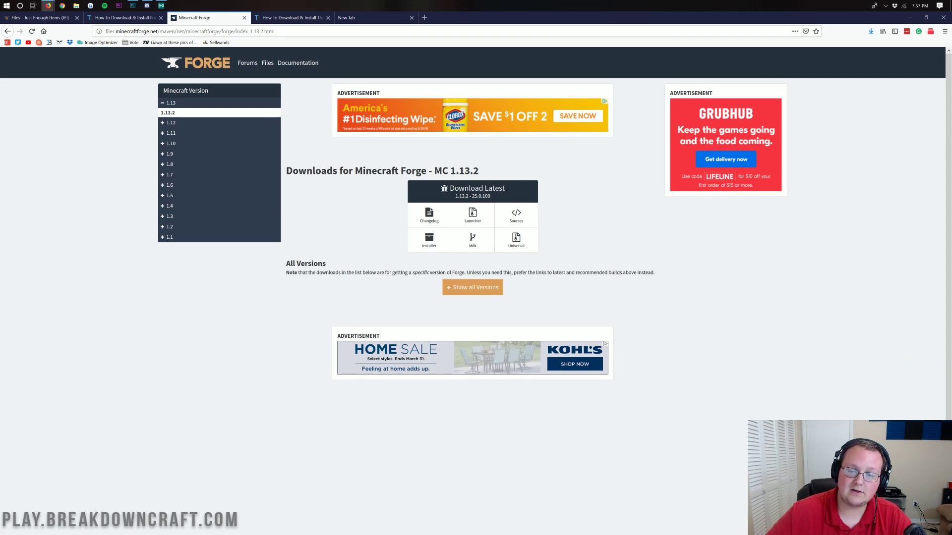
Step: Download the latest Forge installer for Minecraft 1.13.2, skip the advertisement page, and save forge-1.13.2-25.0.100-installer.jar
left_click_drag(435, 170, 480, 173)
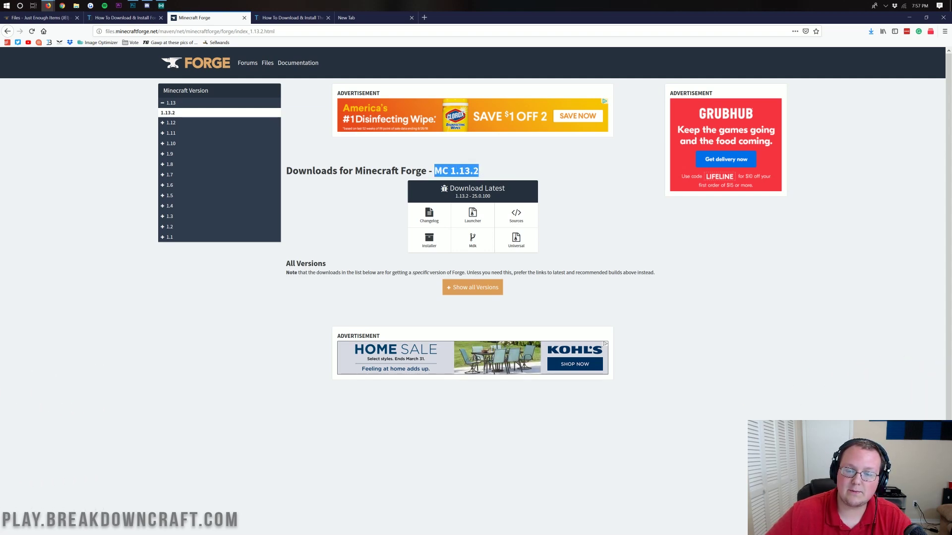
left_click(183, 113)
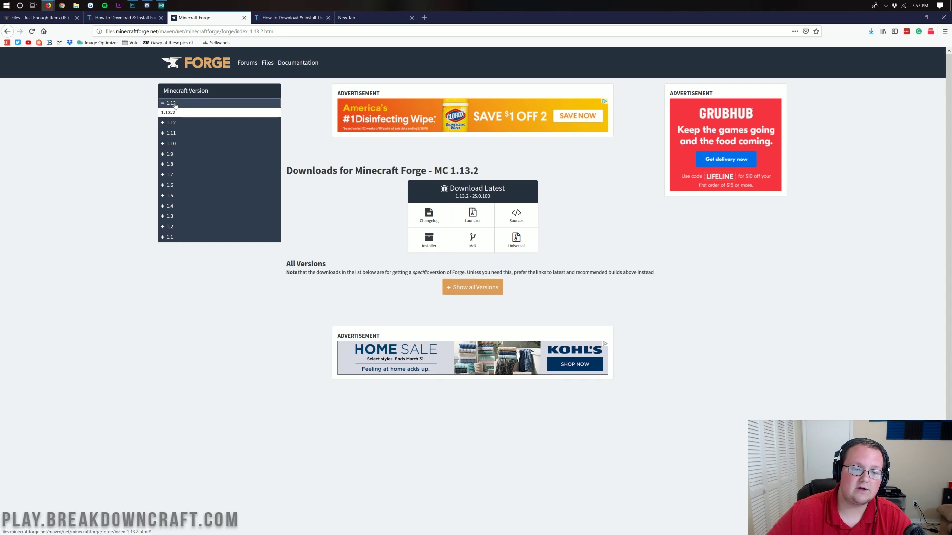
left_click(175, 104)
left_click(174, 105)
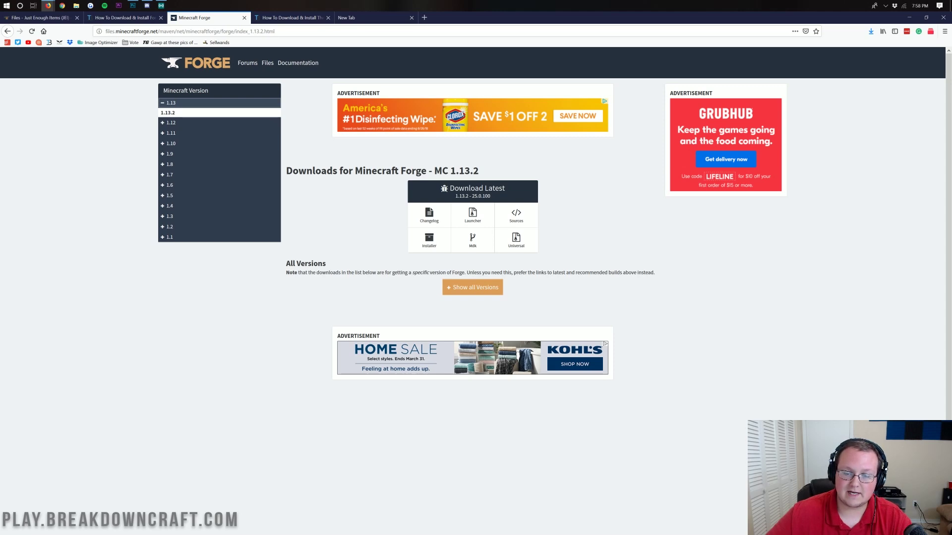
left_click(430, 242)
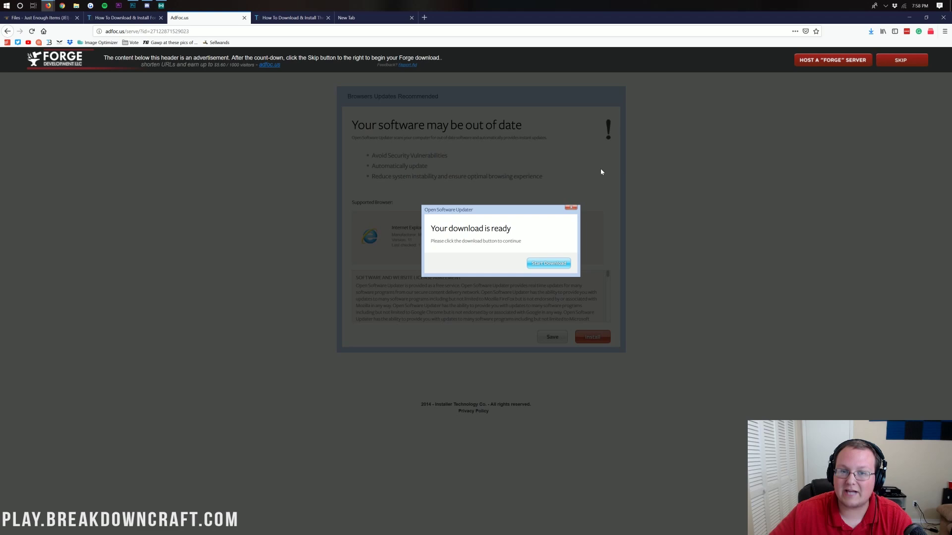
left_click(916, 65)
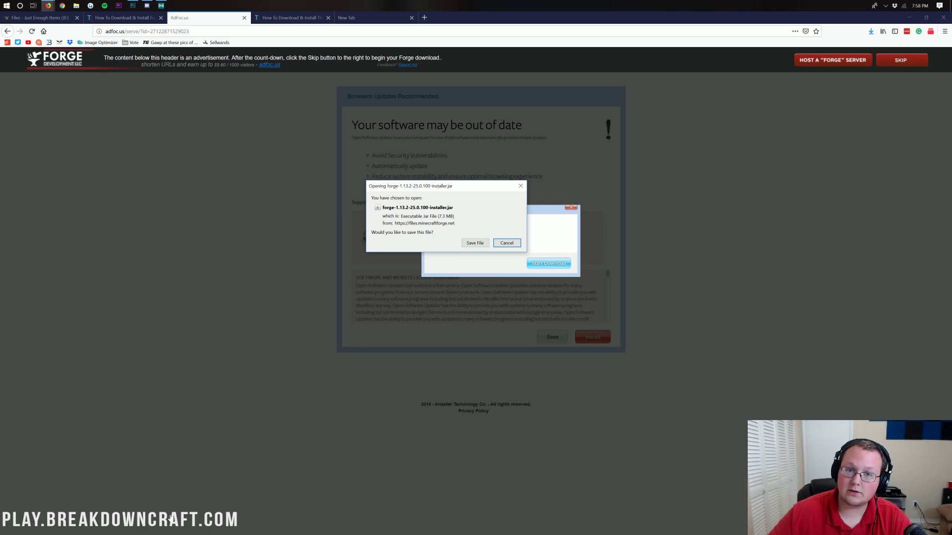
left_click(475, 243)
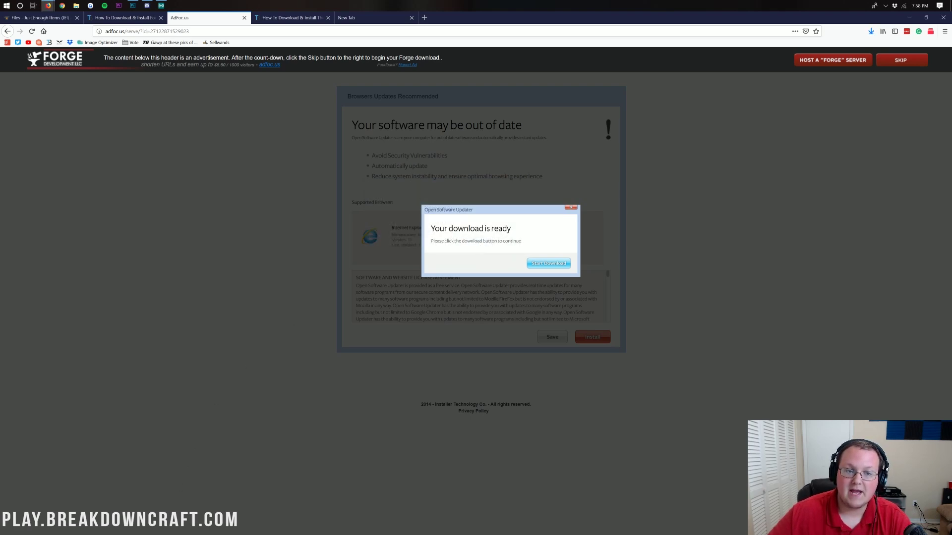
Step: Minimize the browser and move the downloaded Forge and JEI files together to the upper middle of the desktop
left_click(907, 18)
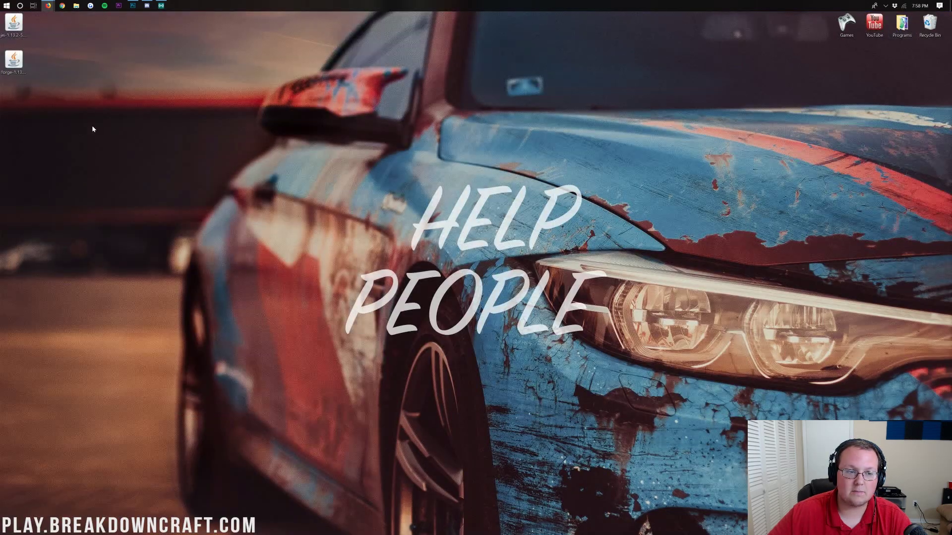
left_click_drag(32, 25, 4, 77)
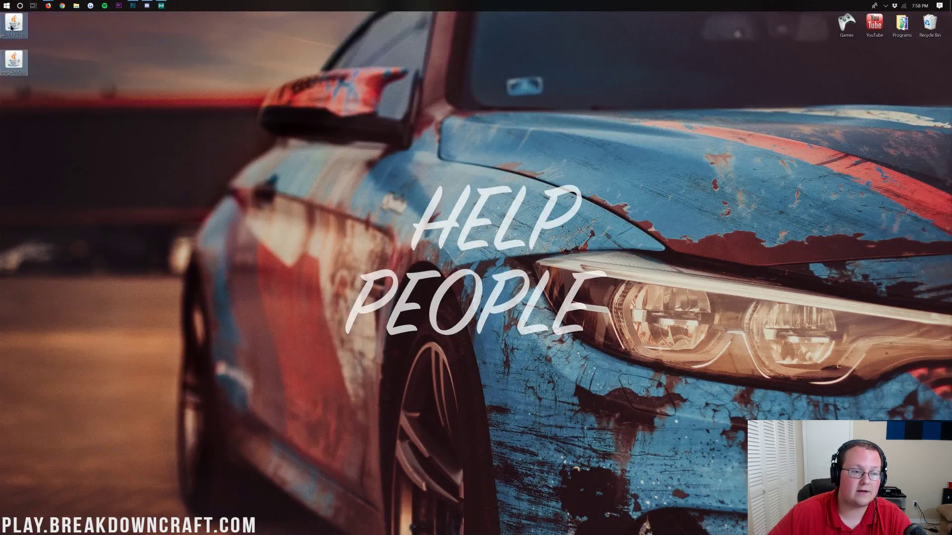
left_click_drag(2, 30, 402, 106)
left_click(459, 192)
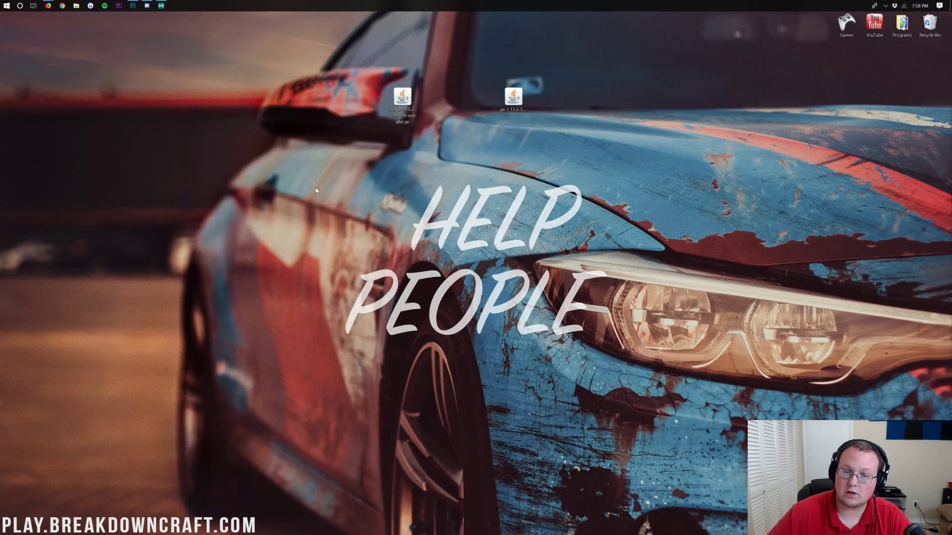
Step: Search Windows for "downloads", view the Downloads folder's contents, and close it
left_click(4, 5)
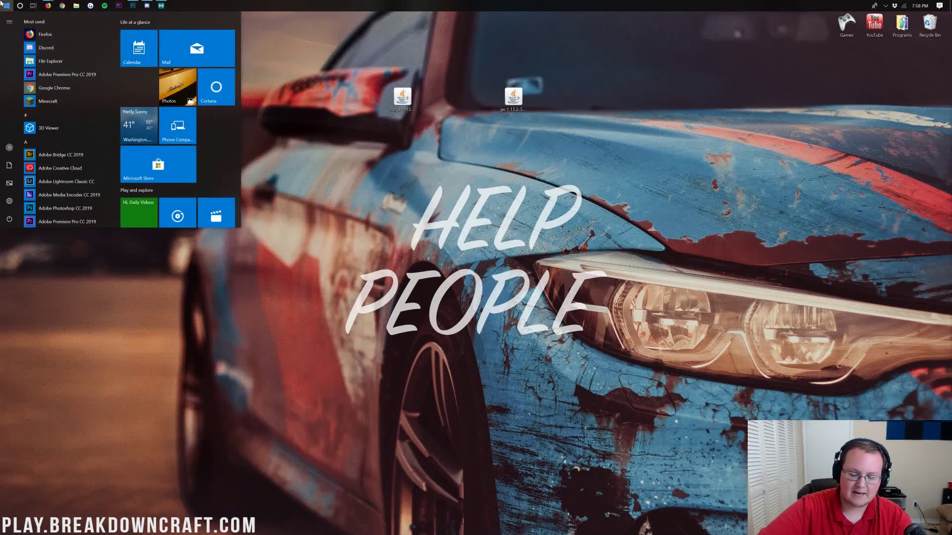
type("downloads")
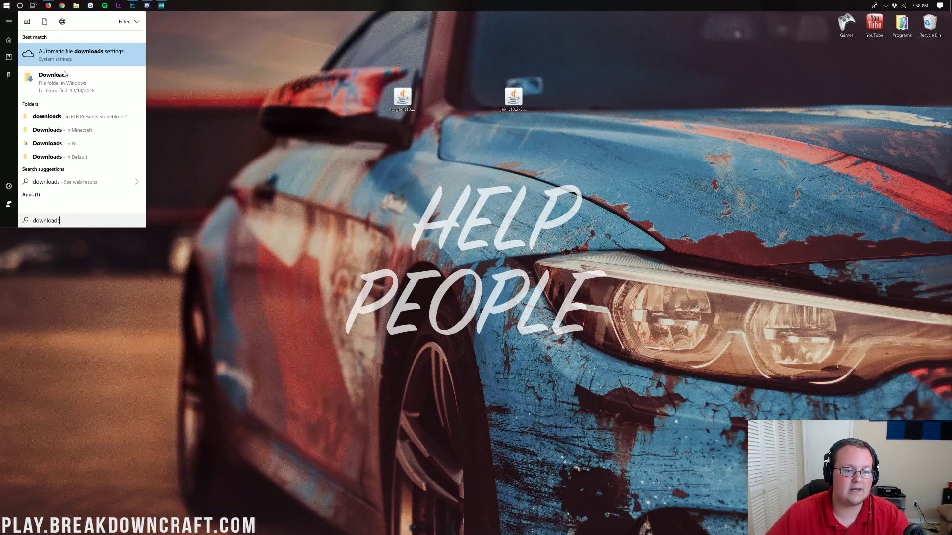
left_click(65, 75)
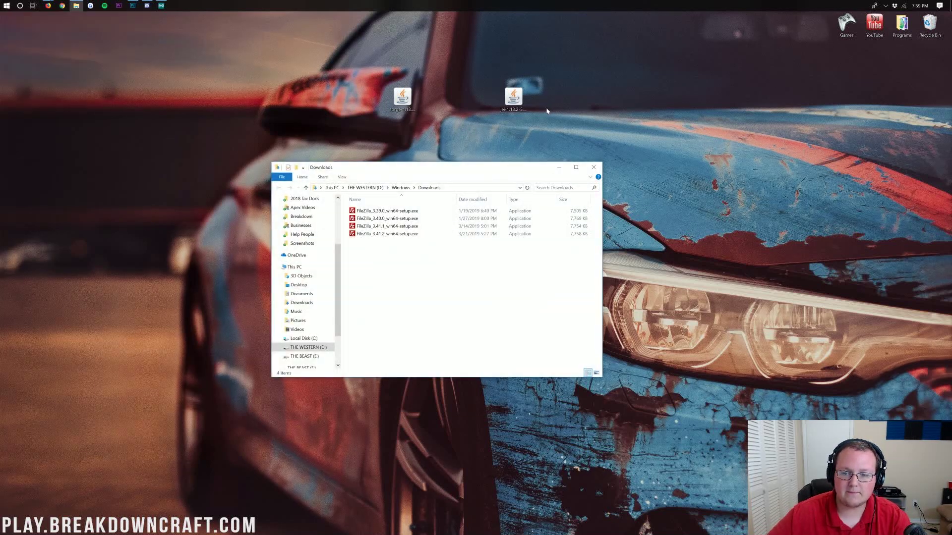
left_click_drag(547, 110, 422, 102)
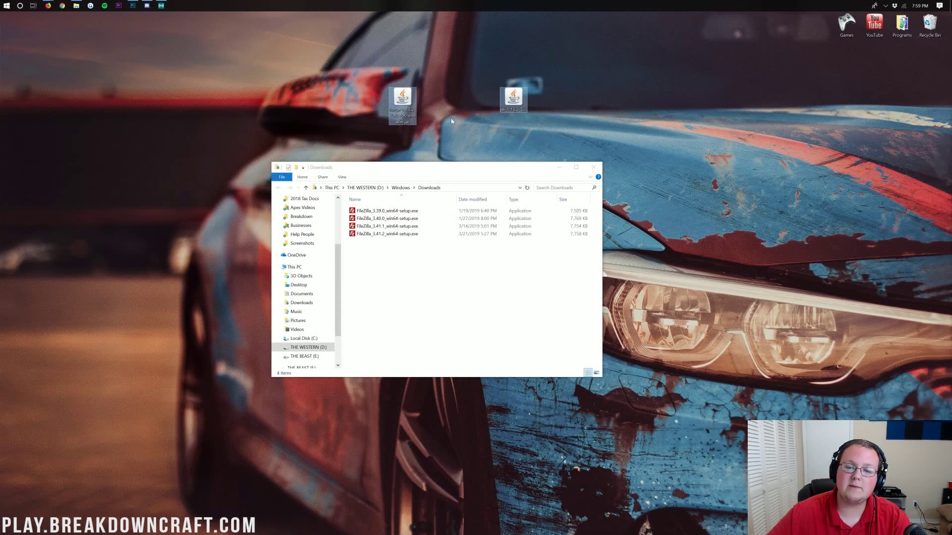
left_click(450, 121)
left_click(593, 167)
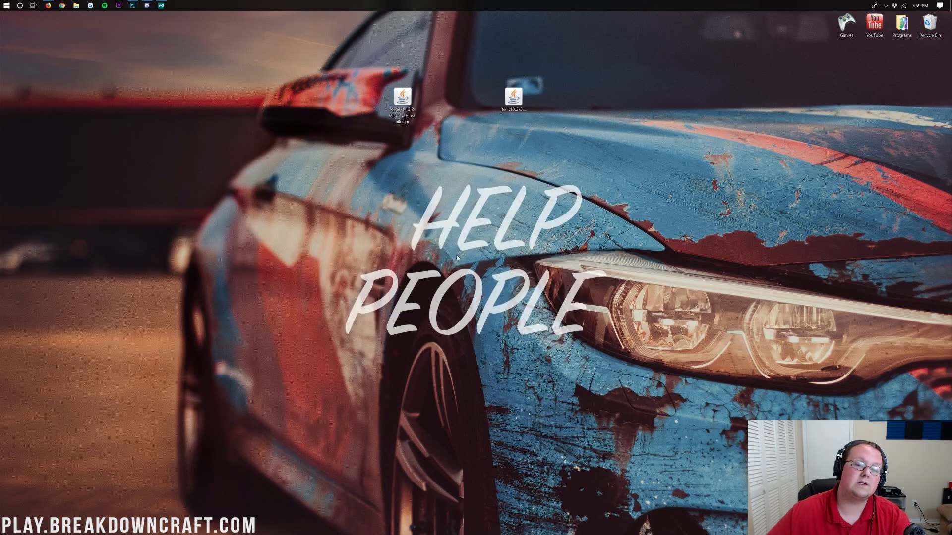
right_click(405, 108)
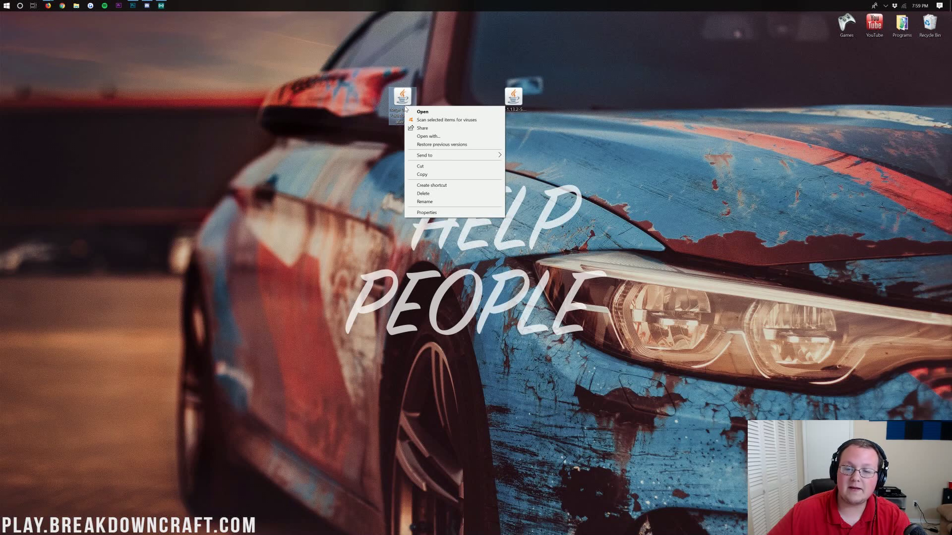
right_click(401, 107)
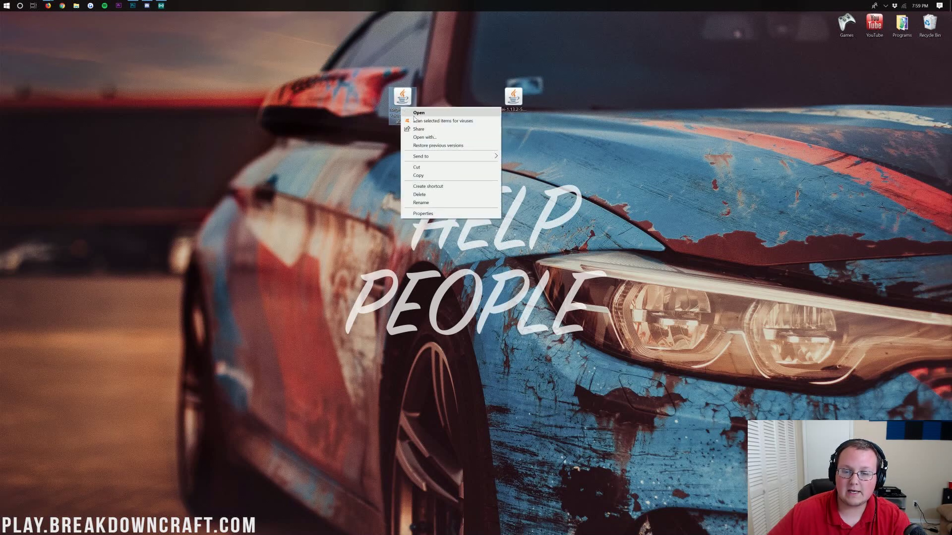
left_click(424, 137)
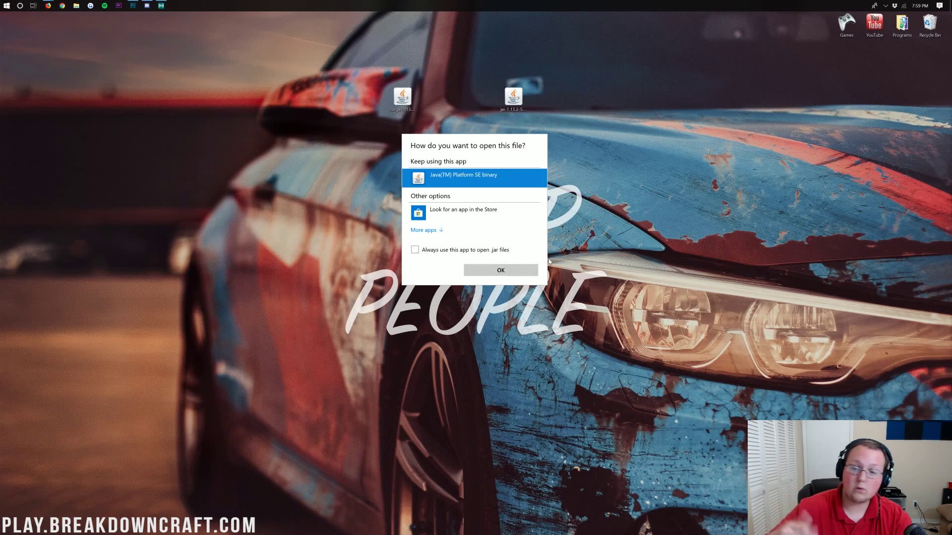
left_click(371, 106)
Step: Switch to the browser and review the guide on downloading and installing the Java SE Development Kit
mouse_move(48, 11)
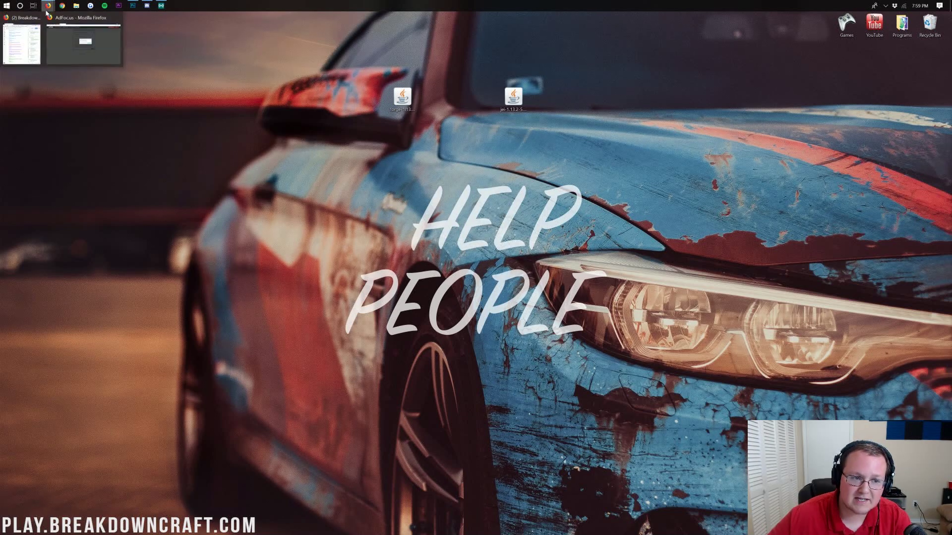
left_click(85, 40)
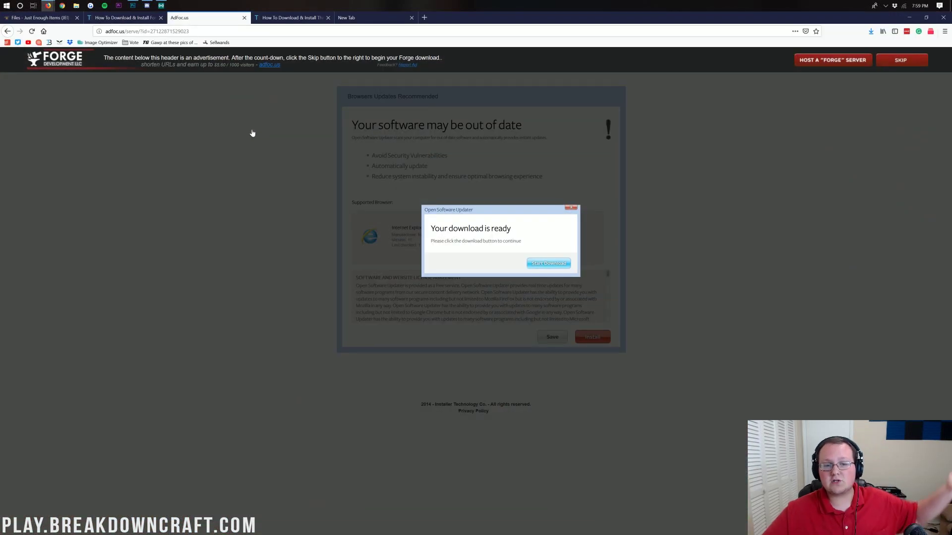
left_click(291, 18)
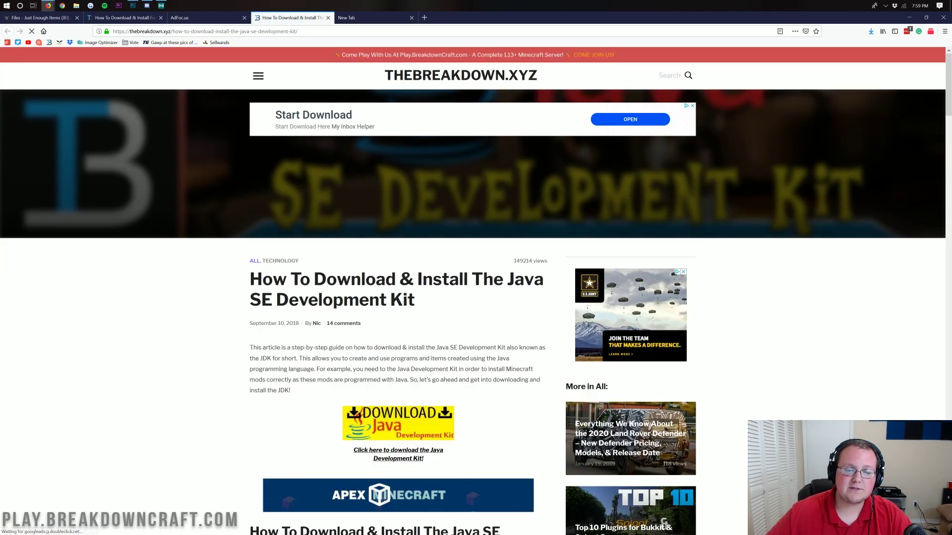
left_click_drag(329, 279, 516, 298)
left_click(516, 298)
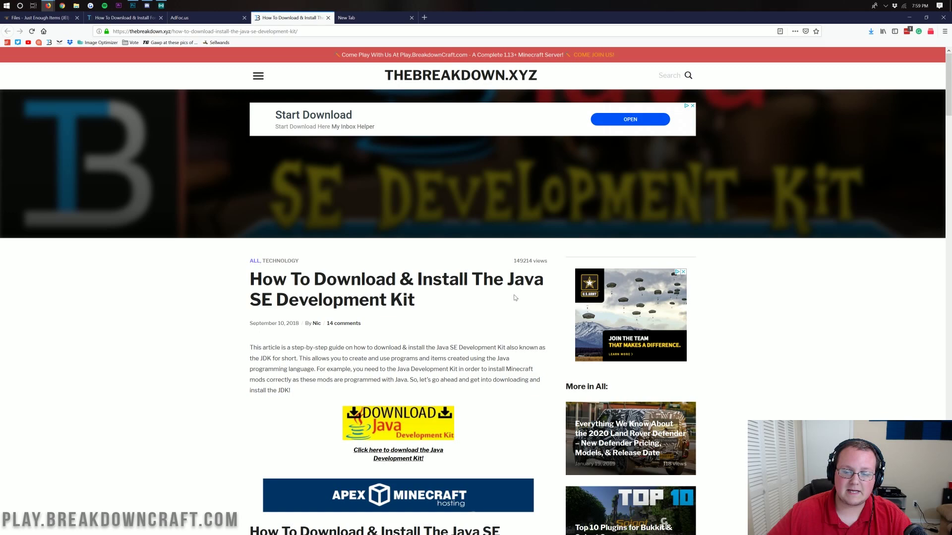
scroll(442, 297, "down", 5)
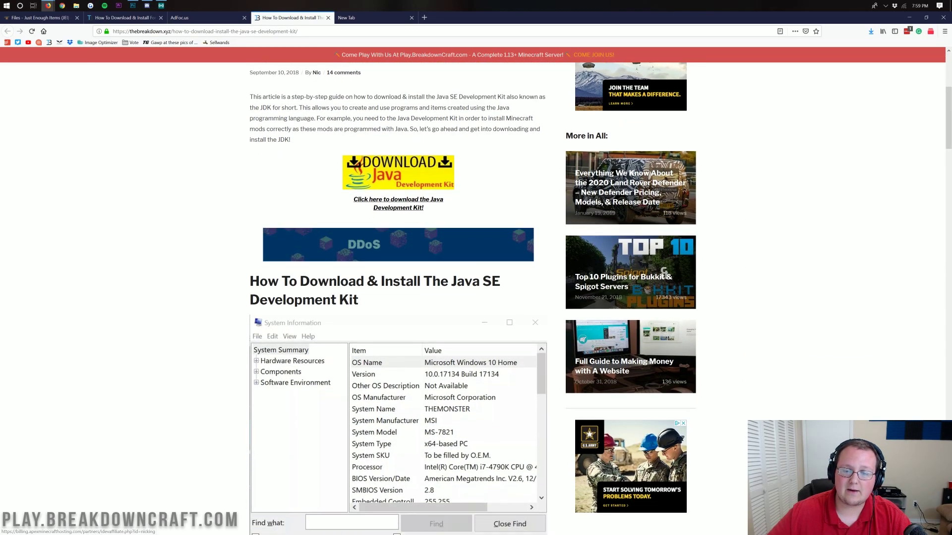
scroll(462, 193, "up", 1)
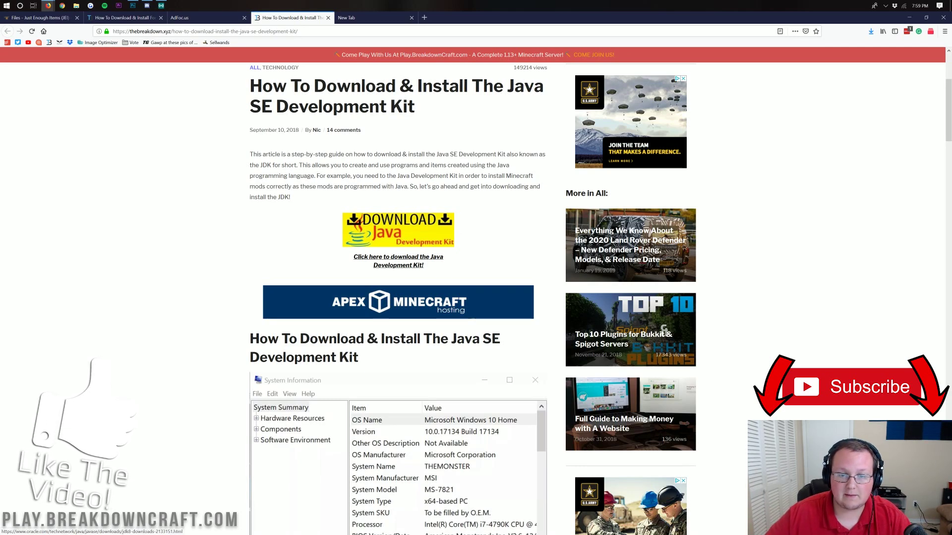
scroll(379, 203, "down", 3)
scroll(379, 203, "down", 20)
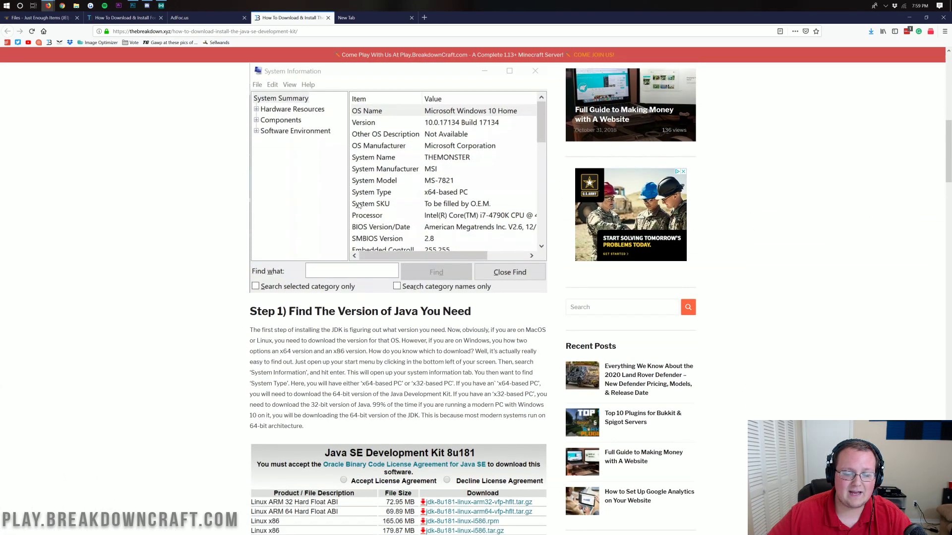
scroll(359, 205, "down", 5)
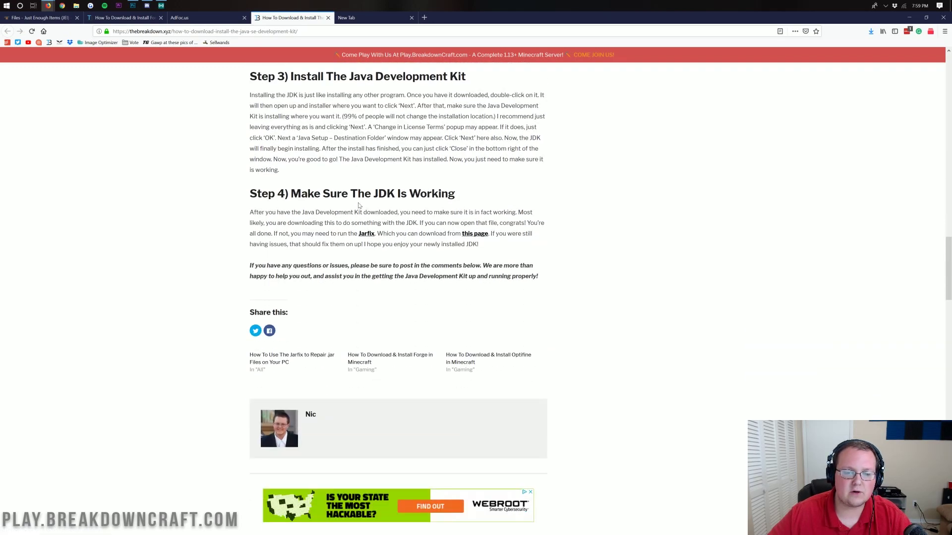
scroll(359, 205, "up", 16)
scroll(358, 210, "up", 12)
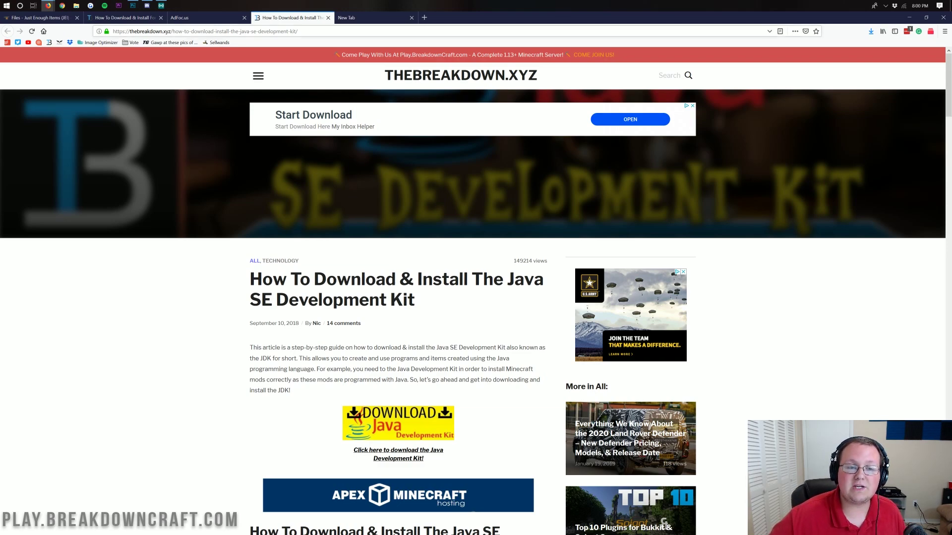
Step: Review the guide on using the Jarfix to repair .jar files and minimize the browser
left_click(352, 20)
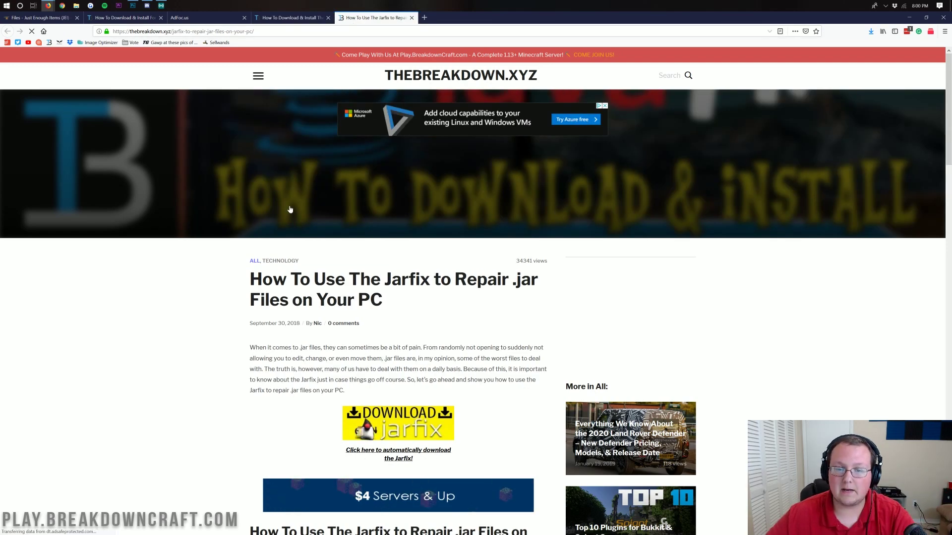
scroll(291, 210, "down", 4)
scroll(343, 256, "down", 1)
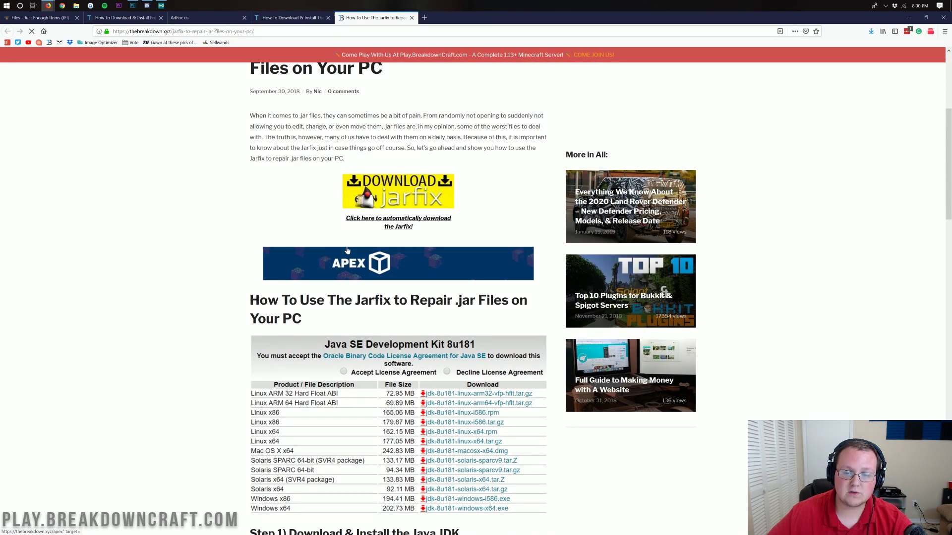
scroll(344, 257, "down", 2)
scroll(343, 256, "down", 6)
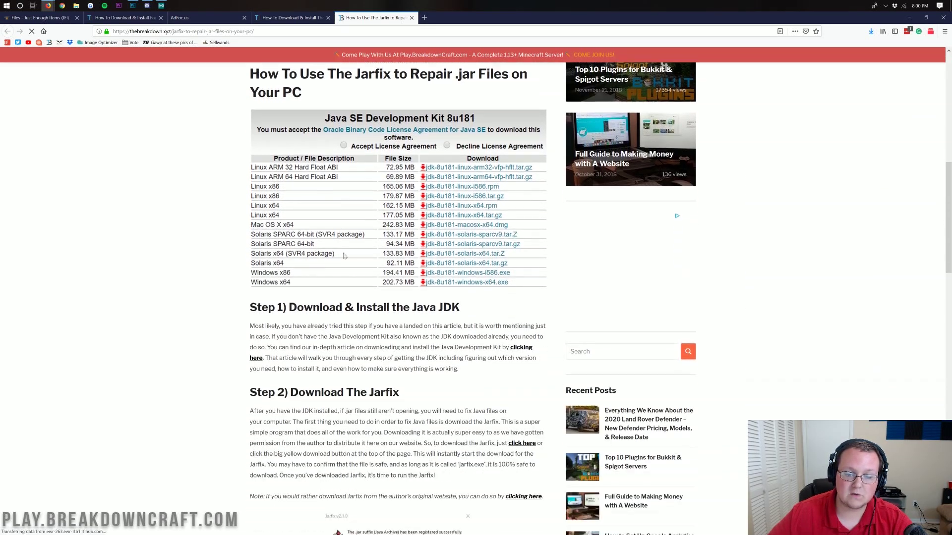
scroll(343, 256, "up", 8)
scroll(344, 256, "up", 3)
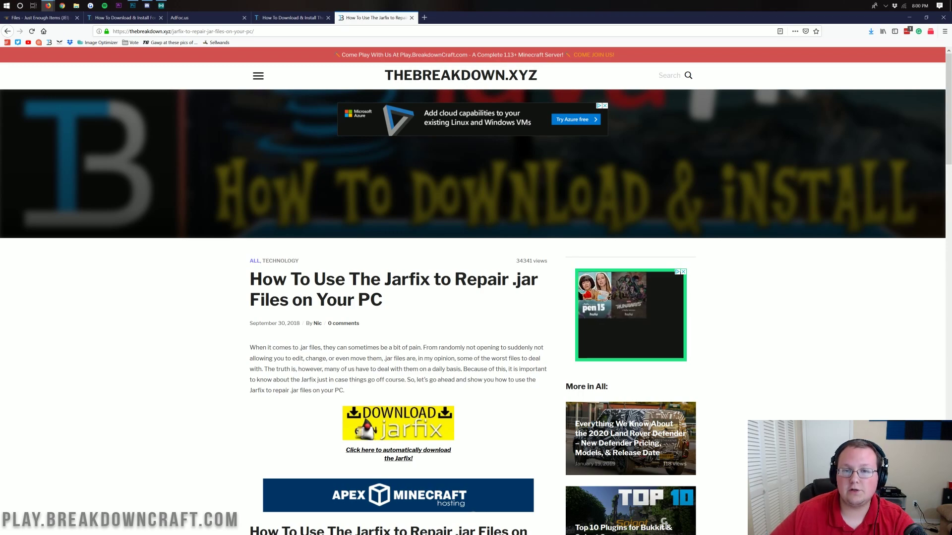
left_click(912, 21)
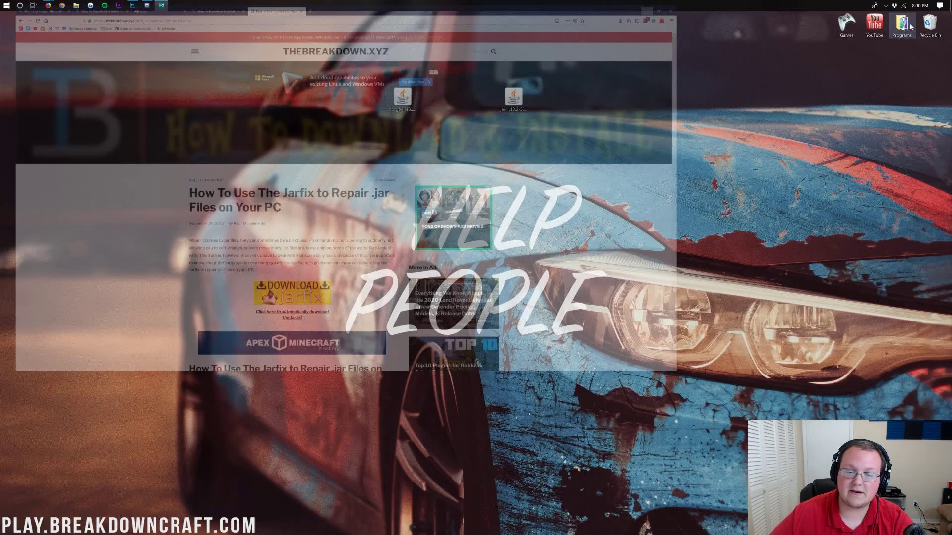
Step: Open the Forge installer on the desktop with Java(TM) Platform SE binary and install the Forge client
right_click(398, 101)
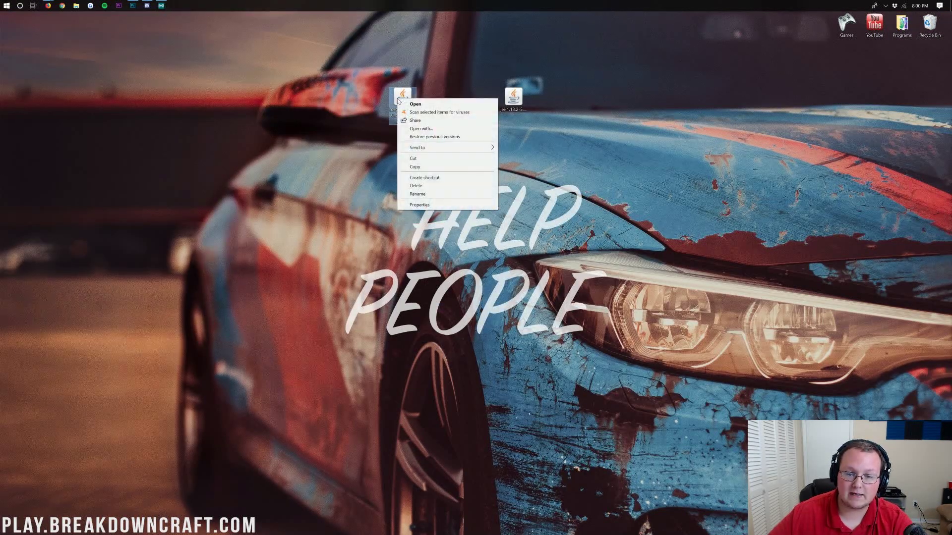
left_click(418, 130)
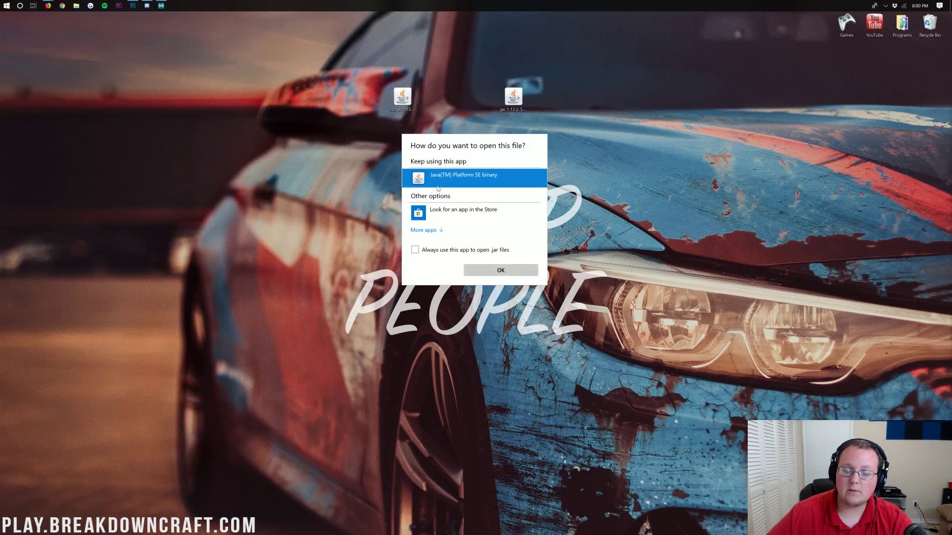
left_click(499, 272)
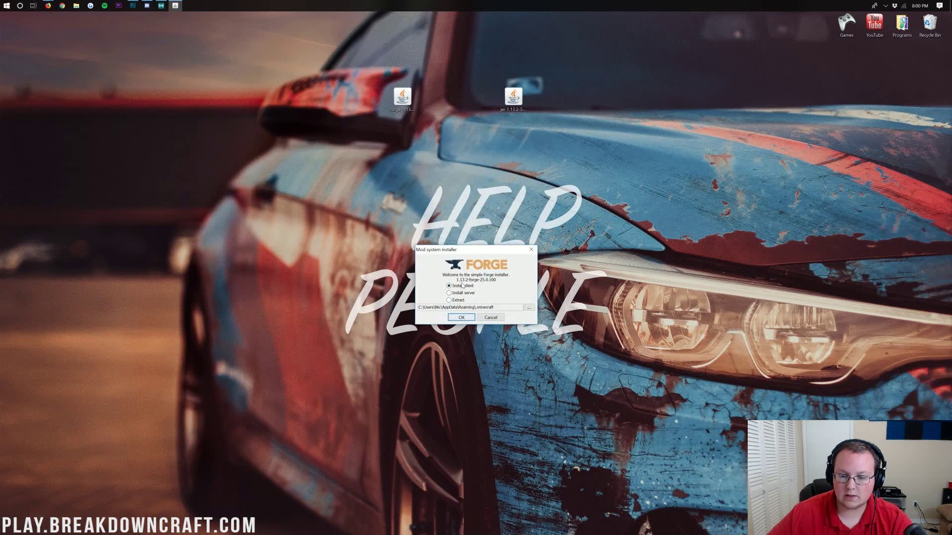
left_click(460, 286)
left_click(465, 314)
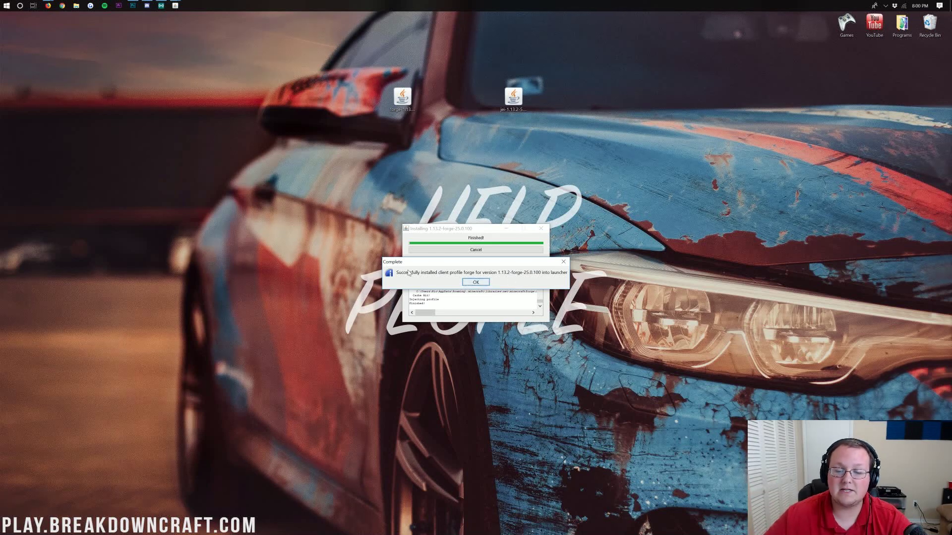
left_click(472, 283)
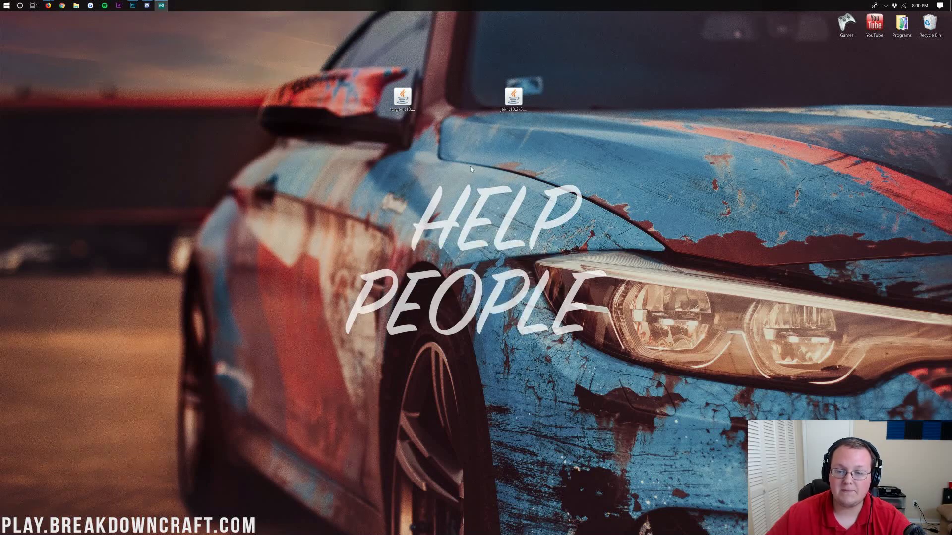
left_click(511, 107)
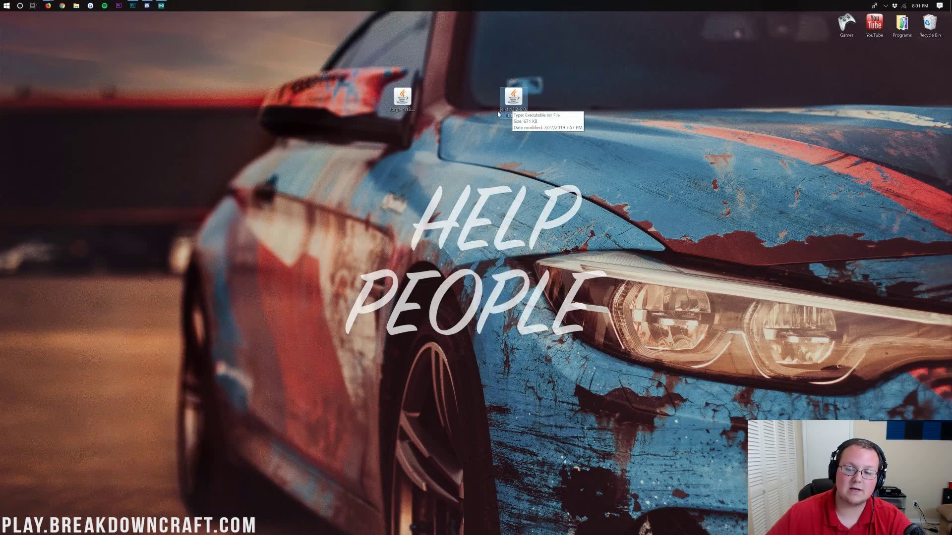
left_click(474, 124)
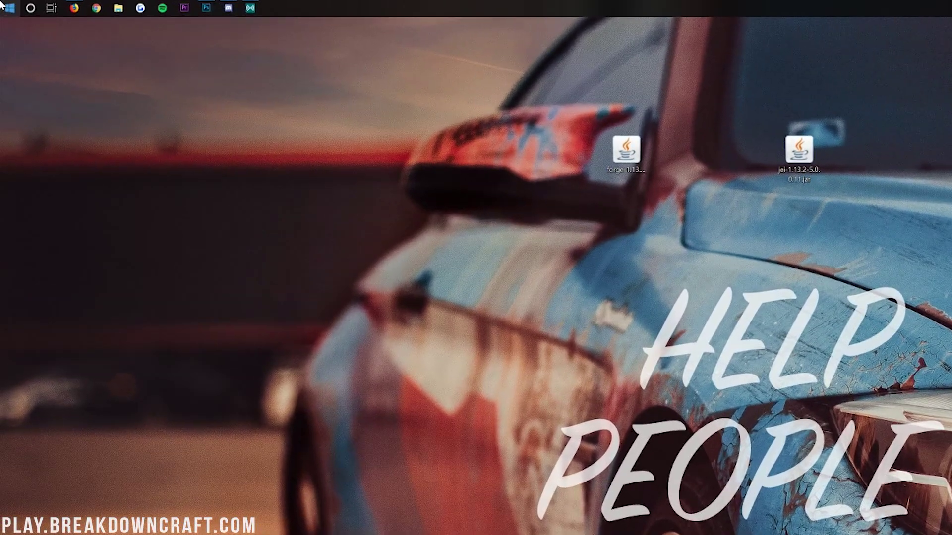
Step: Search Windows for "run" and use the Run dialog to open the %appdata% folder
left_click(4, 5)
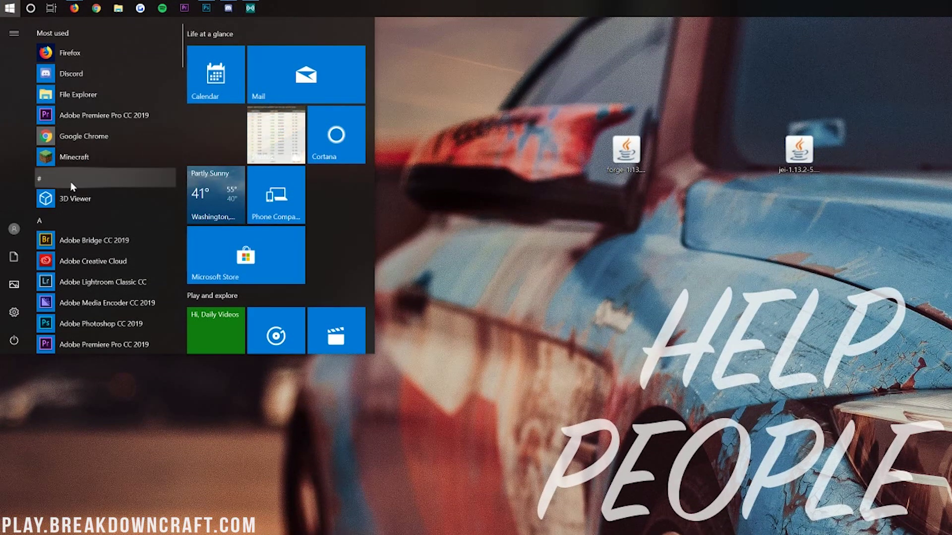
type("run")
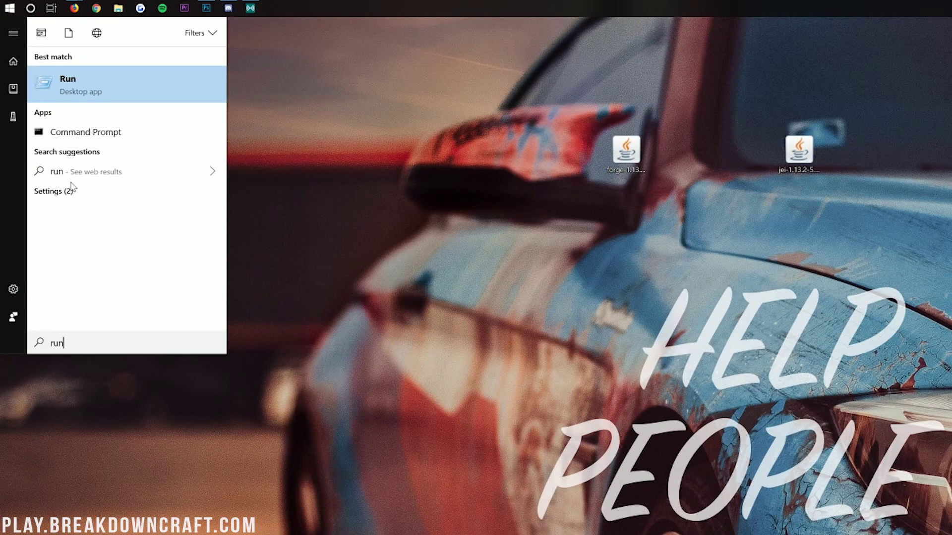
left_click(99, 90)
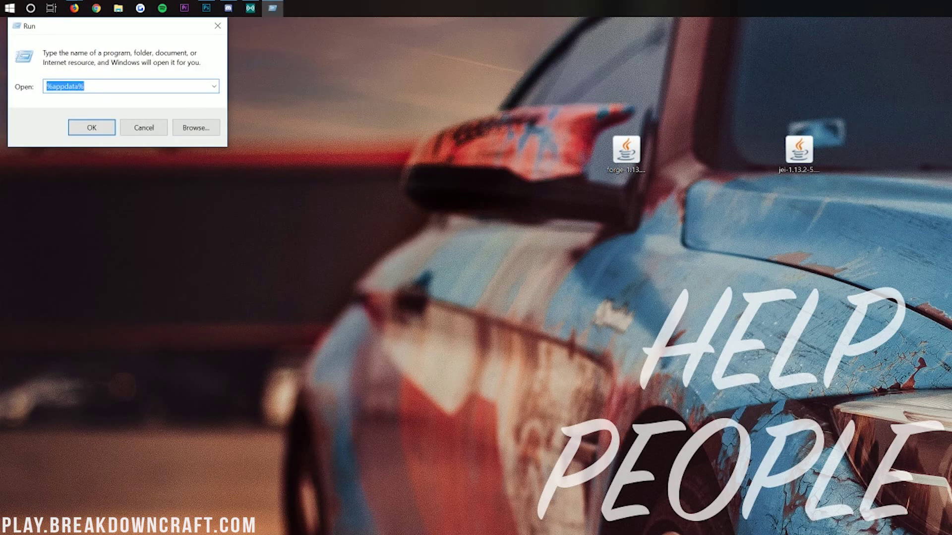
left_click_drag(91, 31, 115, 49)
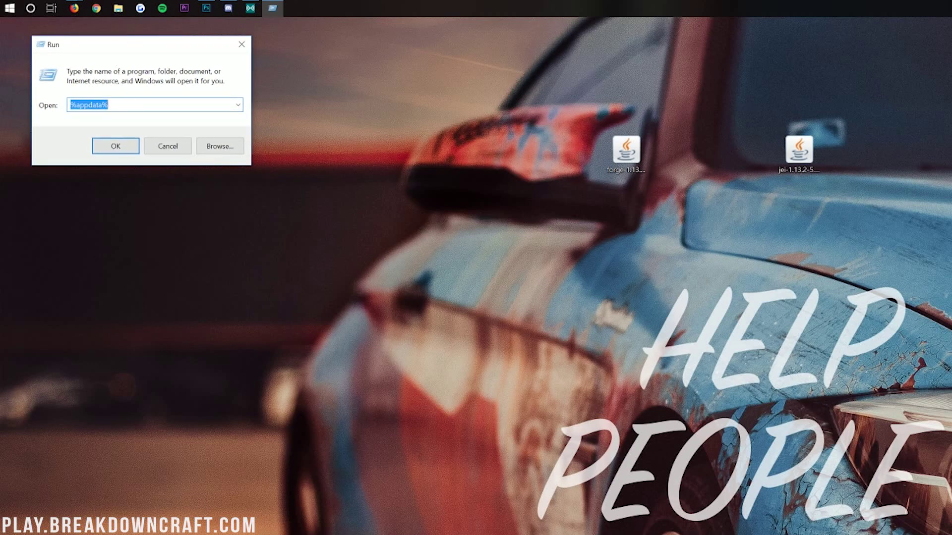
type("%a")
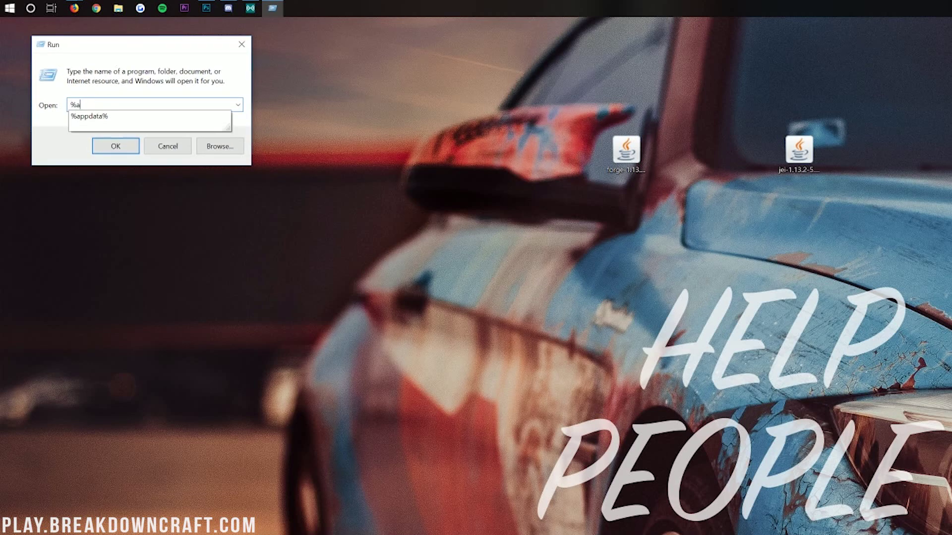
type("ppdata%")
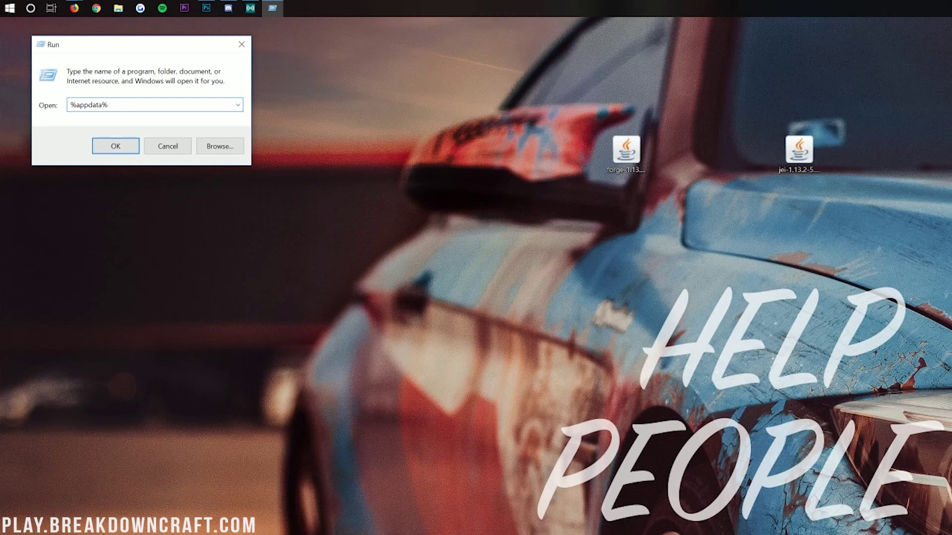
left_click(117, 146)
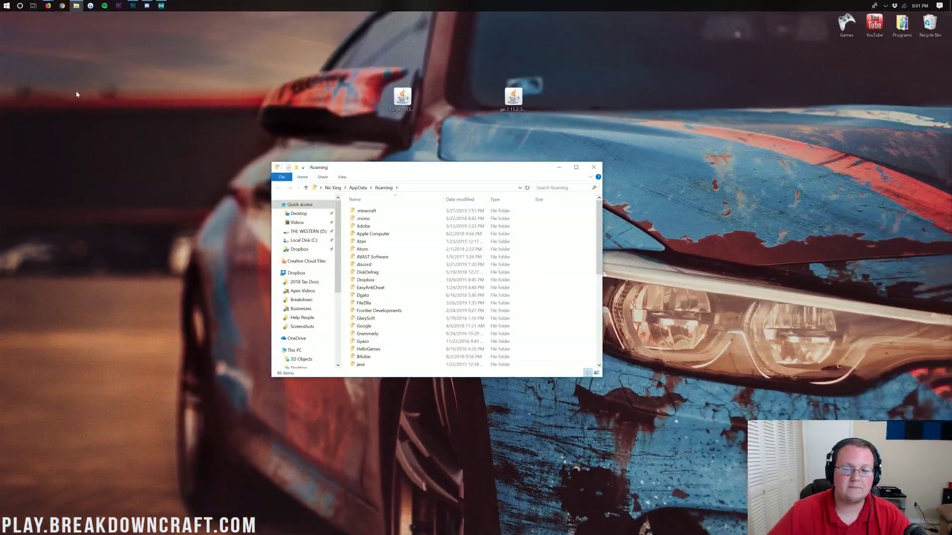
Step: Open the .minecraft folder and move its existing mods folder to the Recycle Bin
double_click(368, 212)
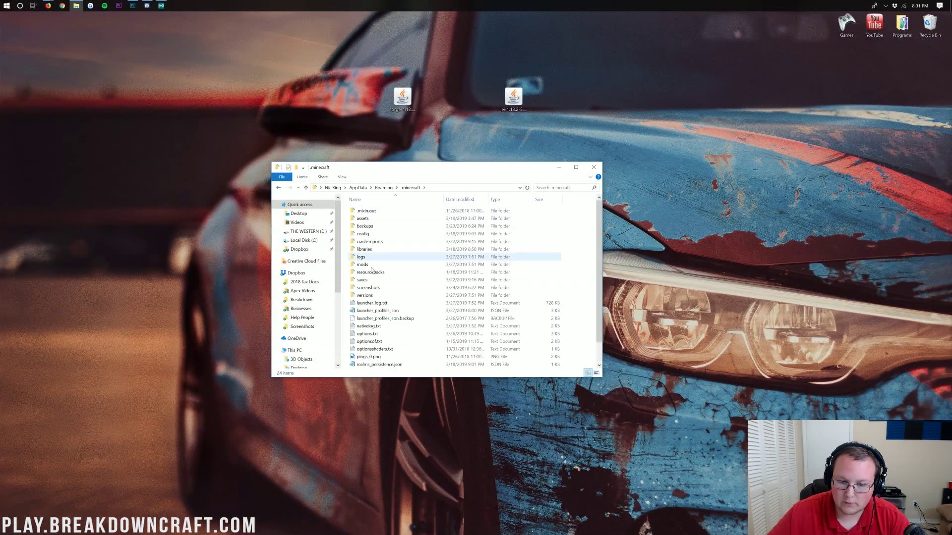
left_click(369, 271)
left_click_drag(368, 268, 939, 28)
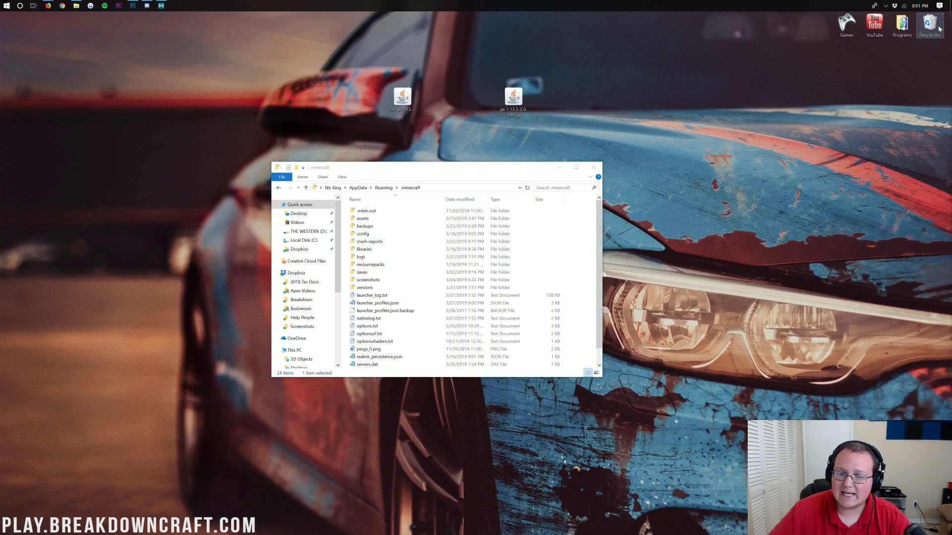
Step: Create a new folder named "mods" inside the .minecraft folder
right_click(583, 245)
mouse_move(617, 335)
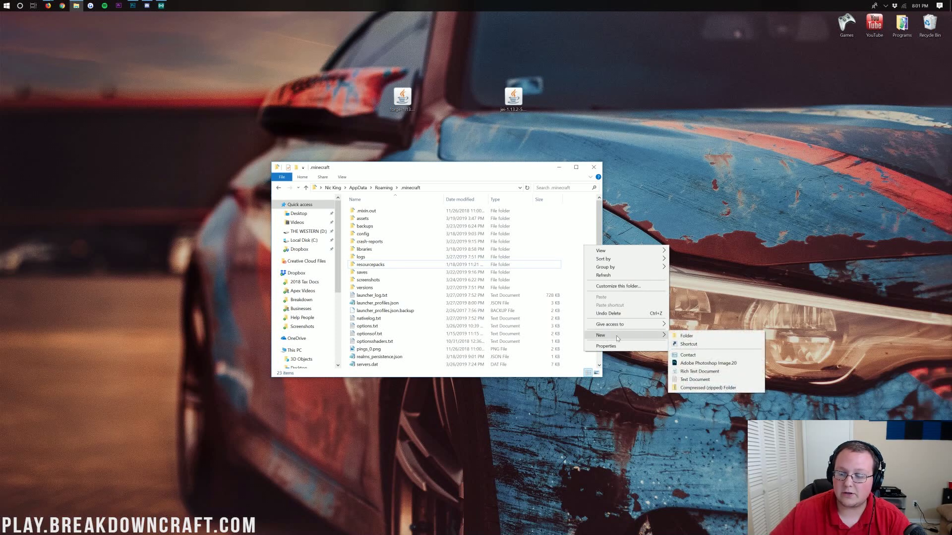
left_click(700, 336)
type("mods")
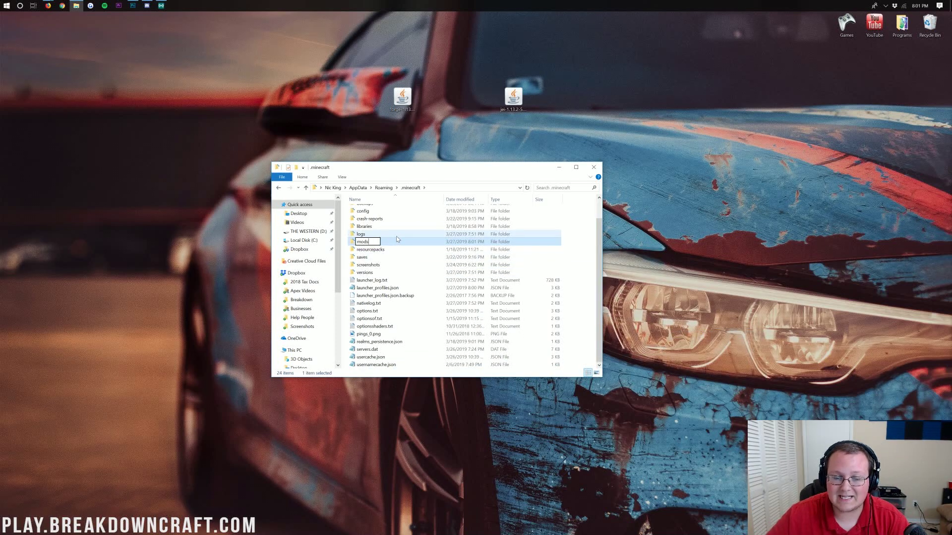
Step: Confirm the mods folder's name, open it, and place the desktop file jei-1.13.2-5.0.0.11.jar inside
key("Return")
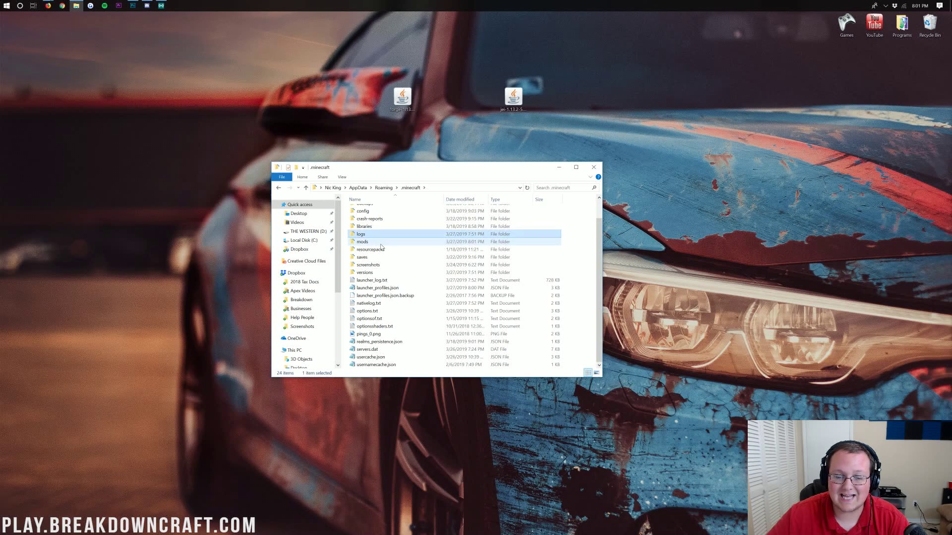
double_click(377, 242)
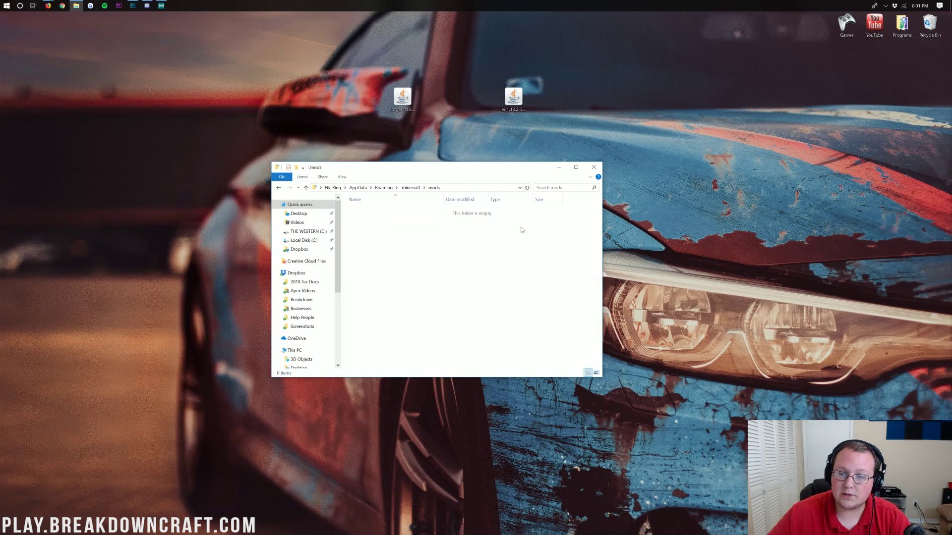
left_click(512, 98)
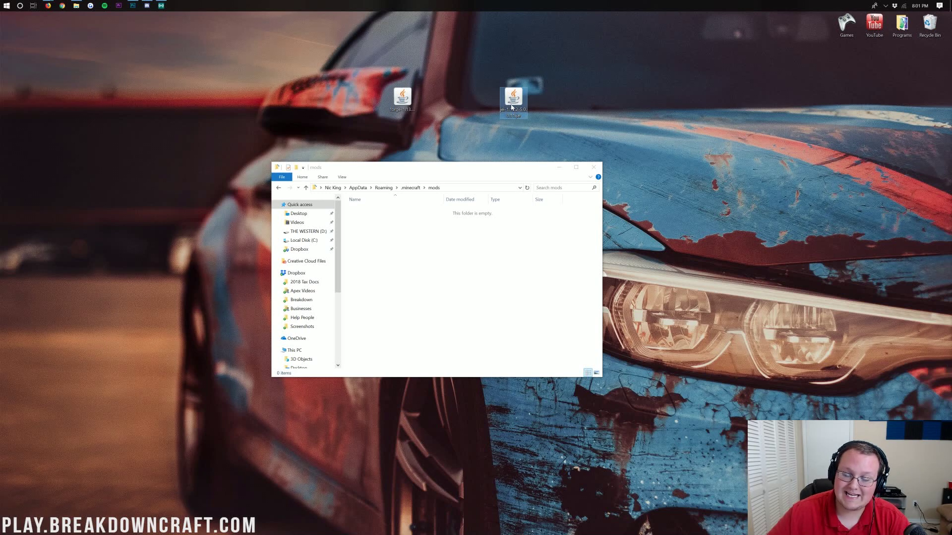
left_click_drag(512, 105, 426, 235)
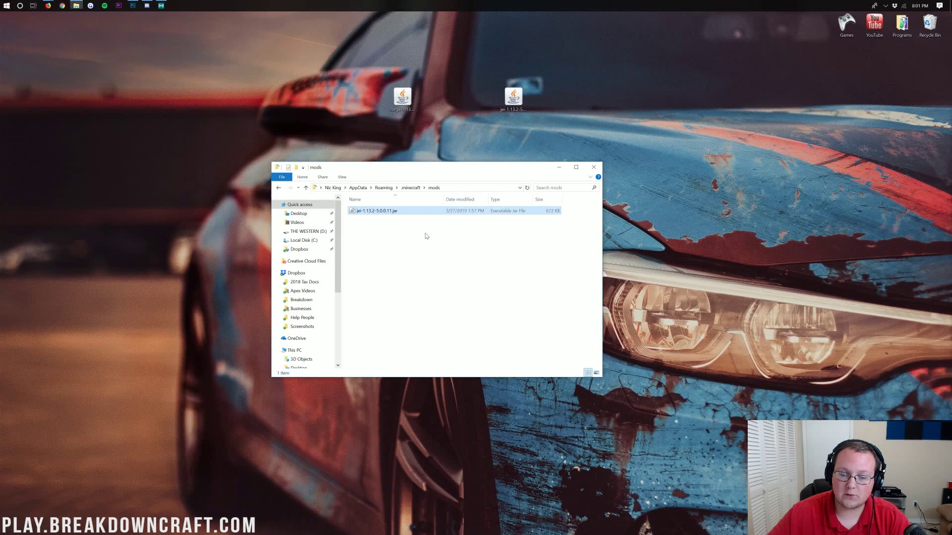
Step: Start the Minecraft launcher from the desktop Games folder and choose the forge profile with version 1.13.2-forge-25.0.100
double_click(846, 23)
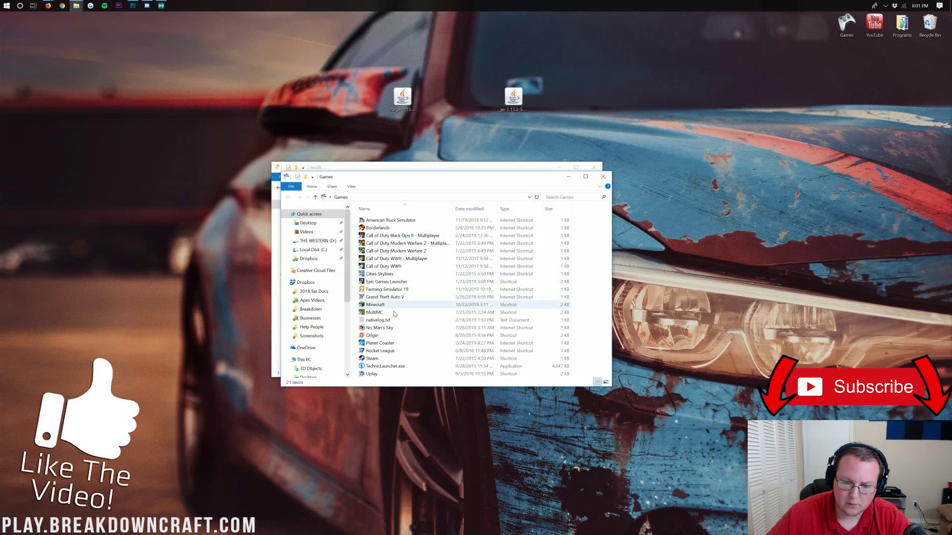
left_click(391, 306)
double_click(391, 306)
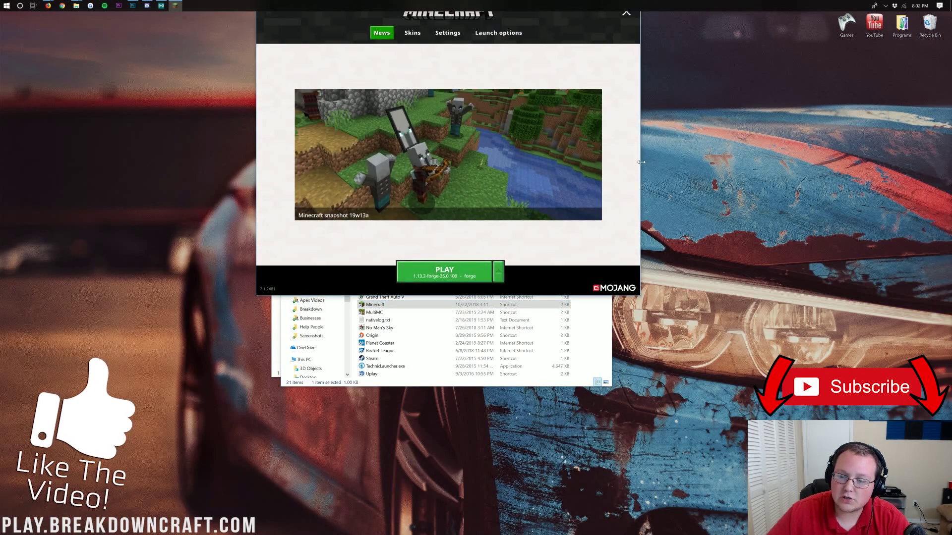
left_click(499, 276)
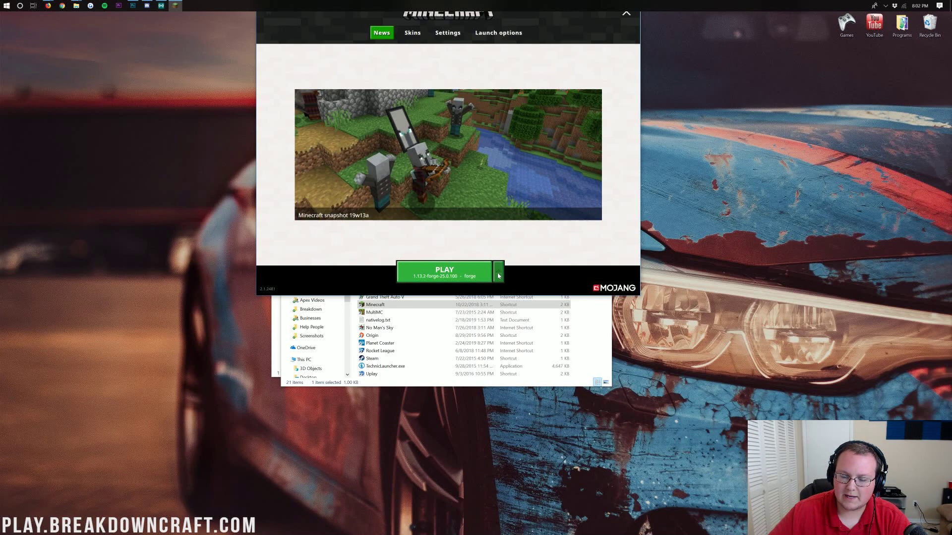
left_click(457, 166)
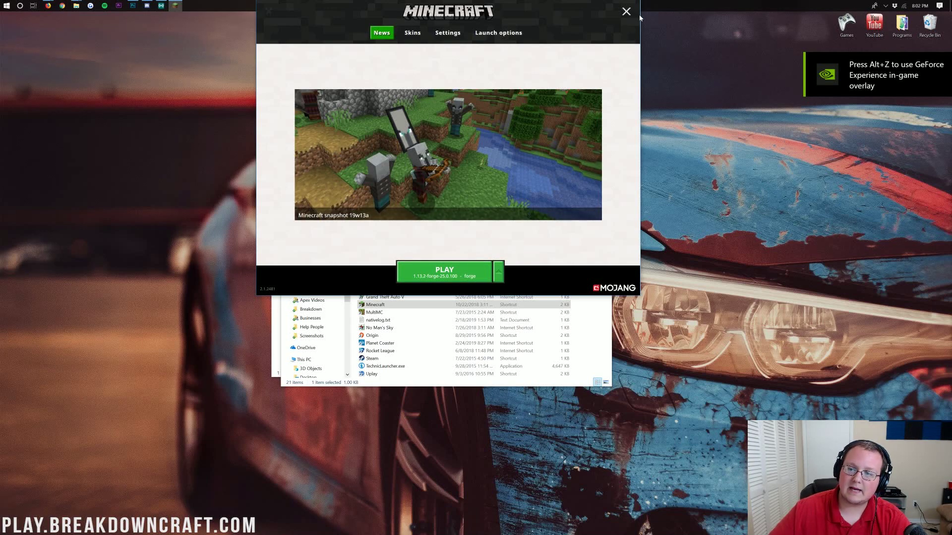
Step: Add a new launch configuration in the launcher and name it Play.BreakdownCraft.com
left_click(626, 46)
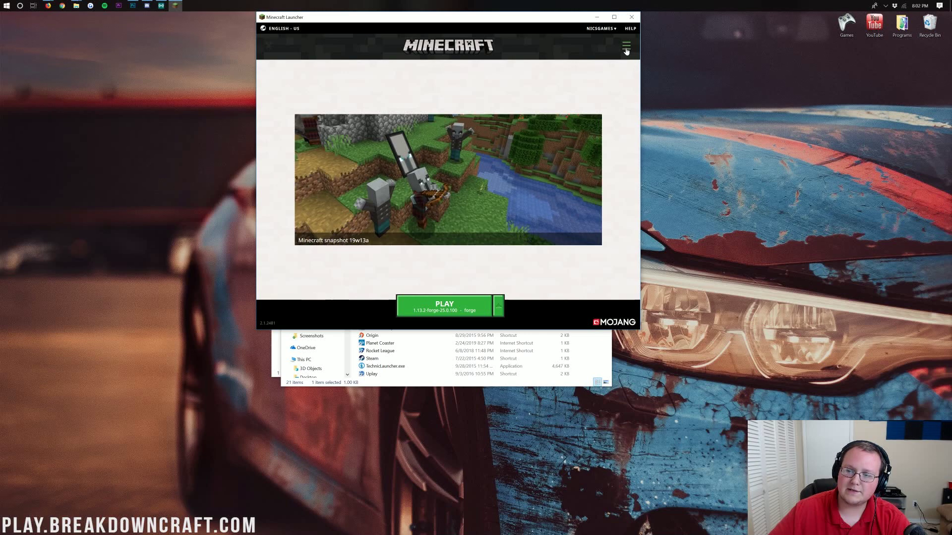
left_click(626, 50)
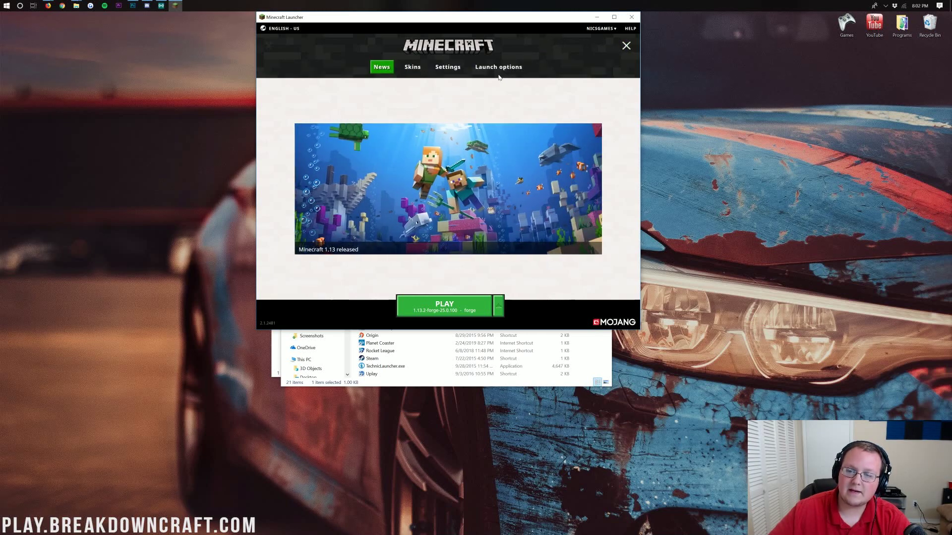
left_click(498, 67)
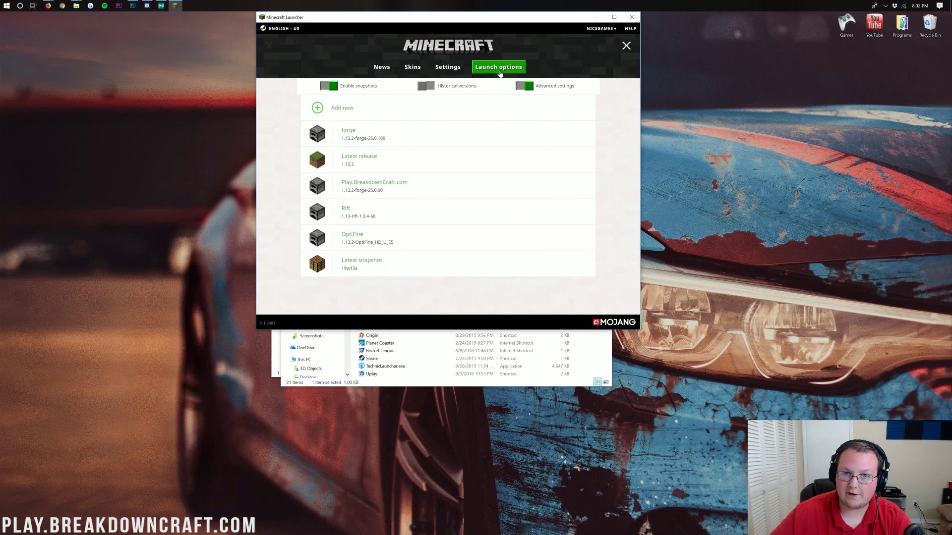
left_click(340, 120)
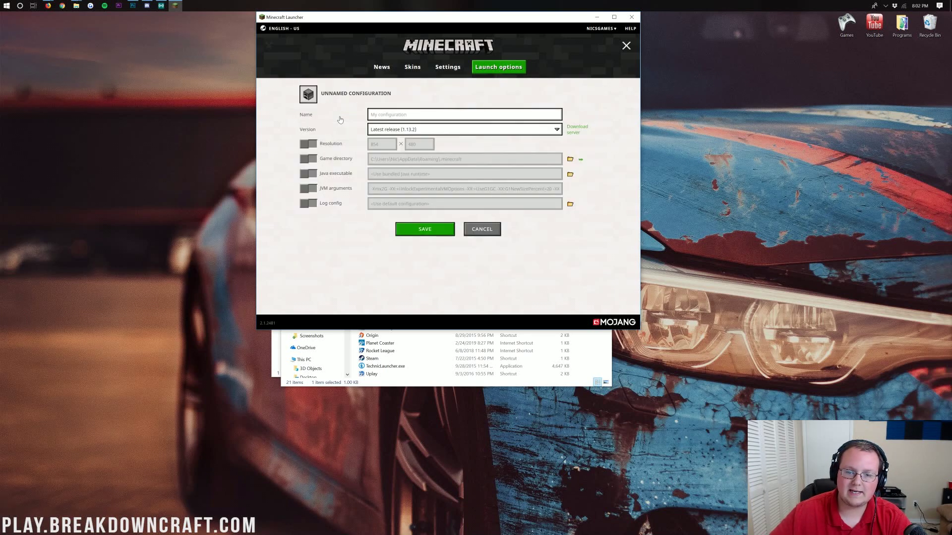
type("P")
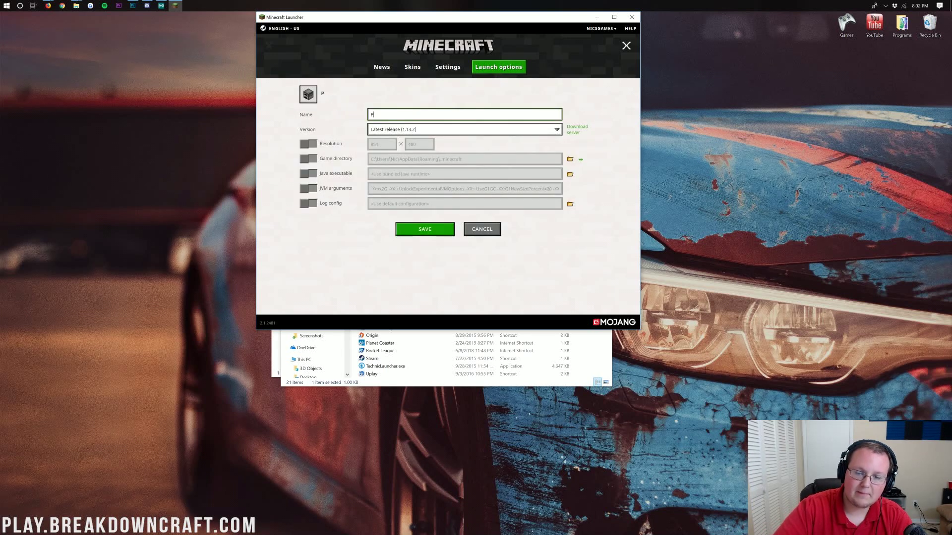
type("lay.Breakdown")
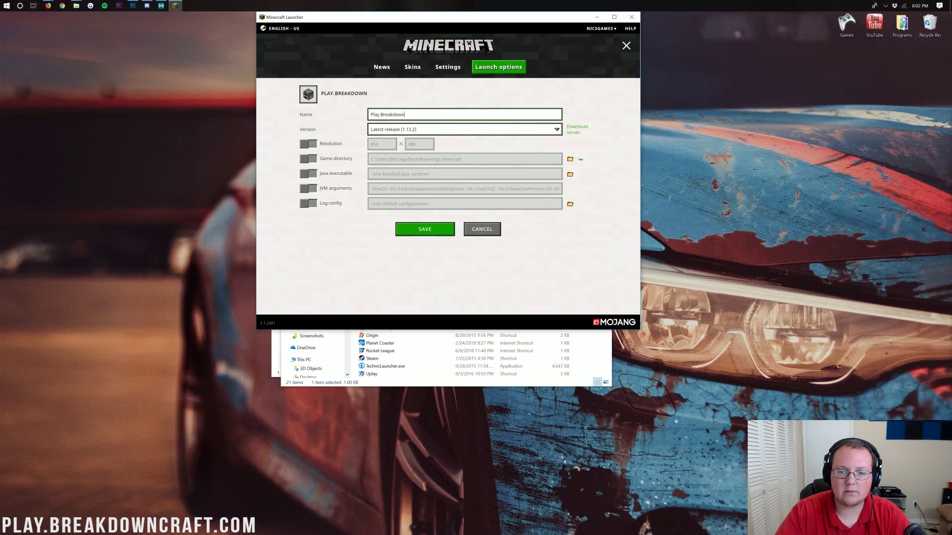
type("Craft.com")
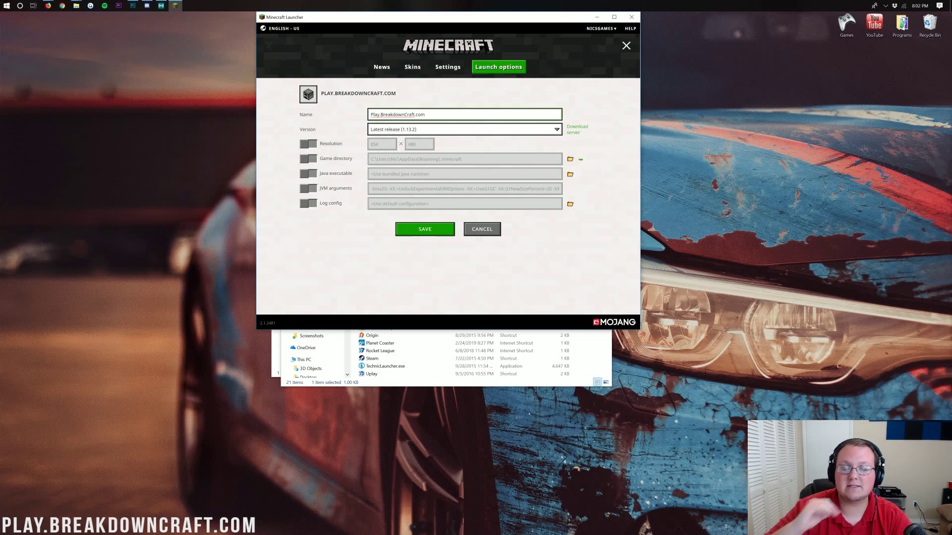
key("ctrl+a")
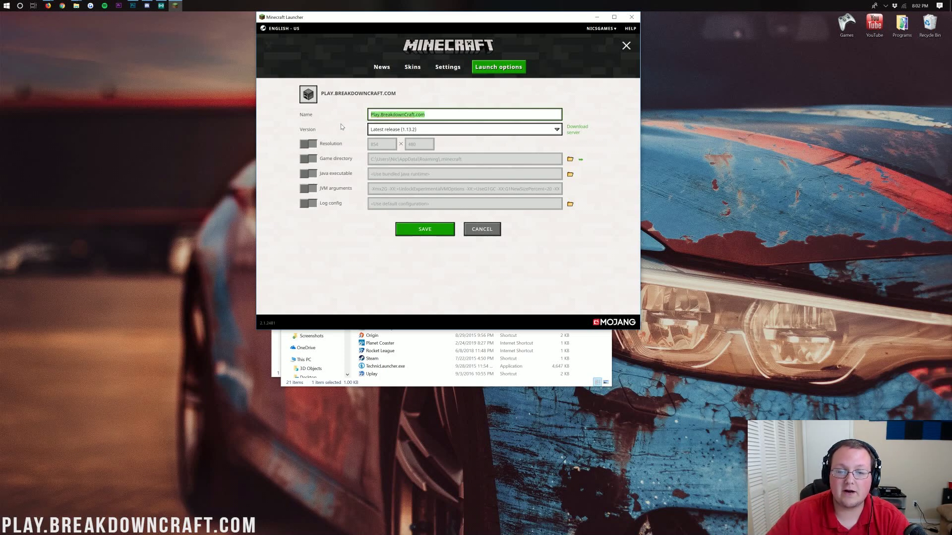
Step: Set the new configuration to release 1.13.2-forge-25.0.100 with a 1920 × 1080 resolution and save it
left_click(386, 133)
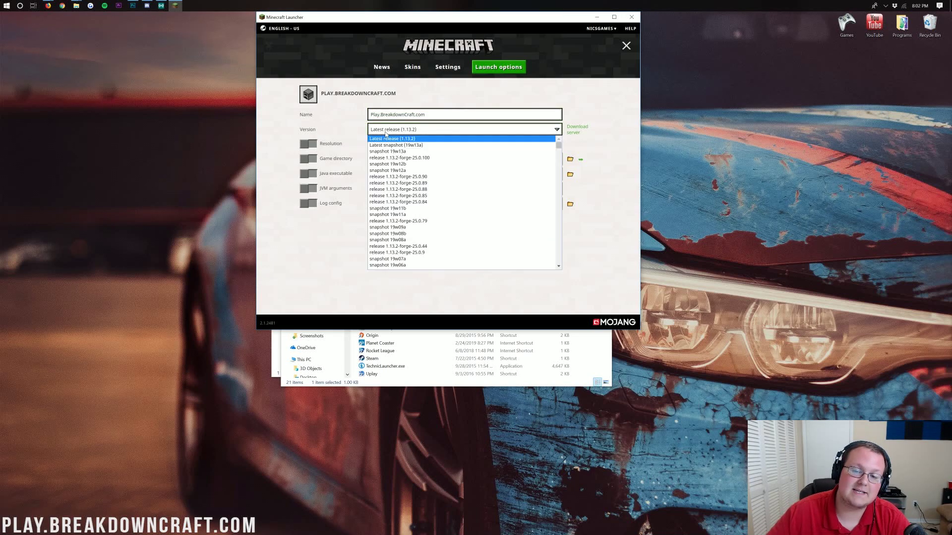
left_click(428, 158)
left_click(312, 144)
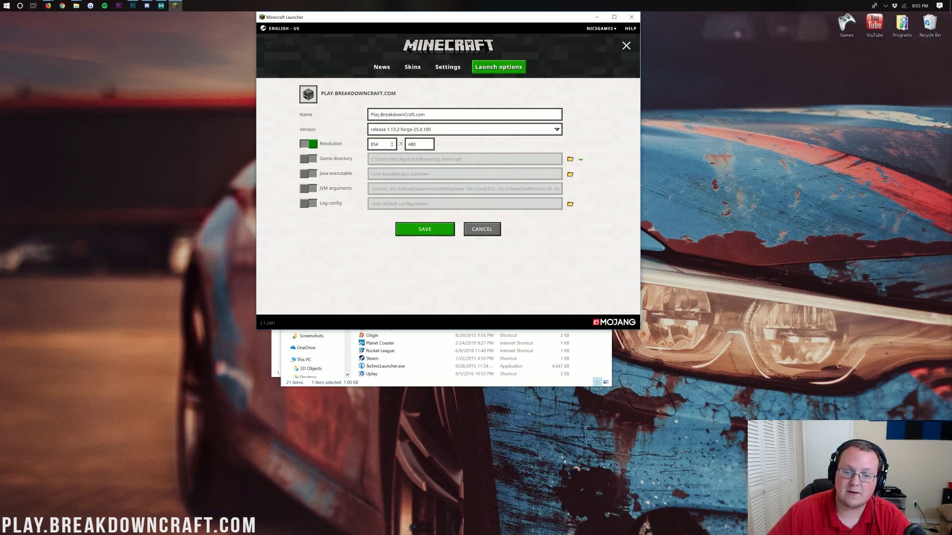
type("1921")
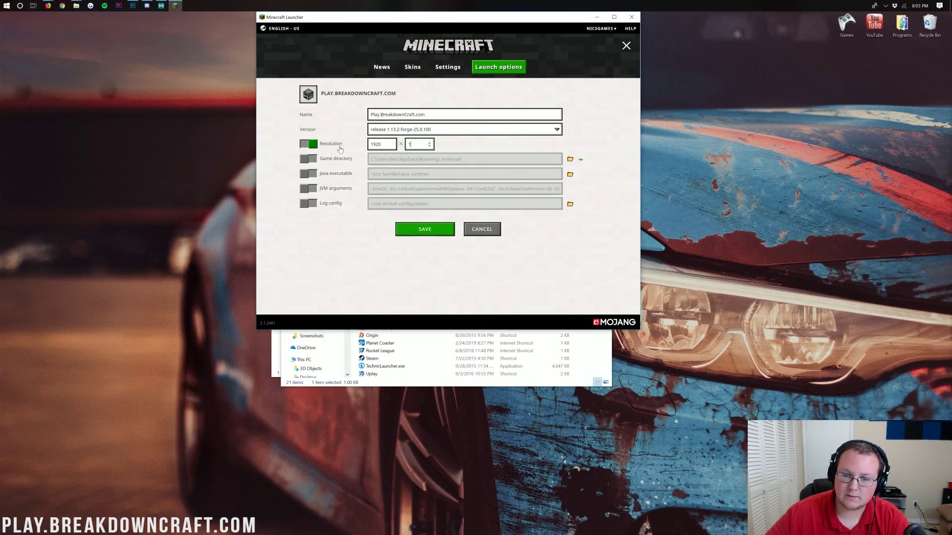
type("080")
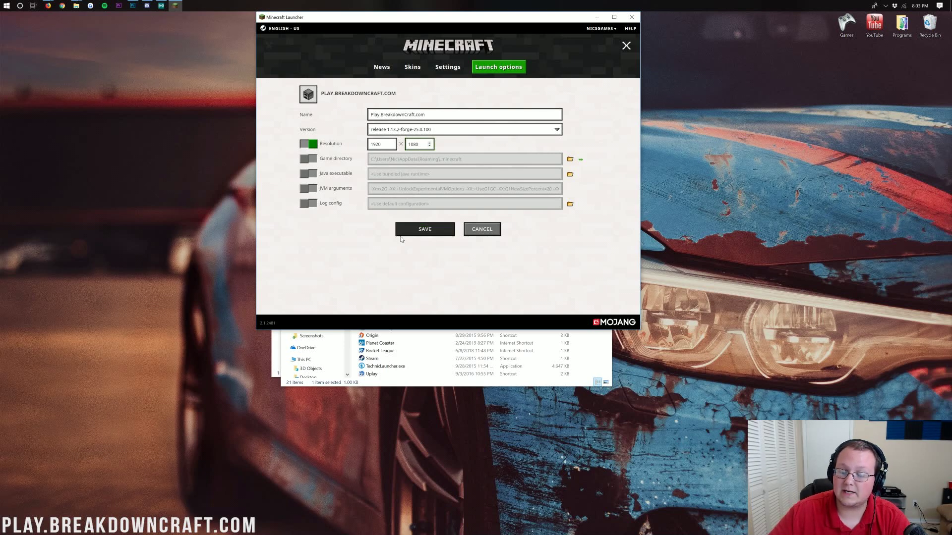
left_click(424, 230)
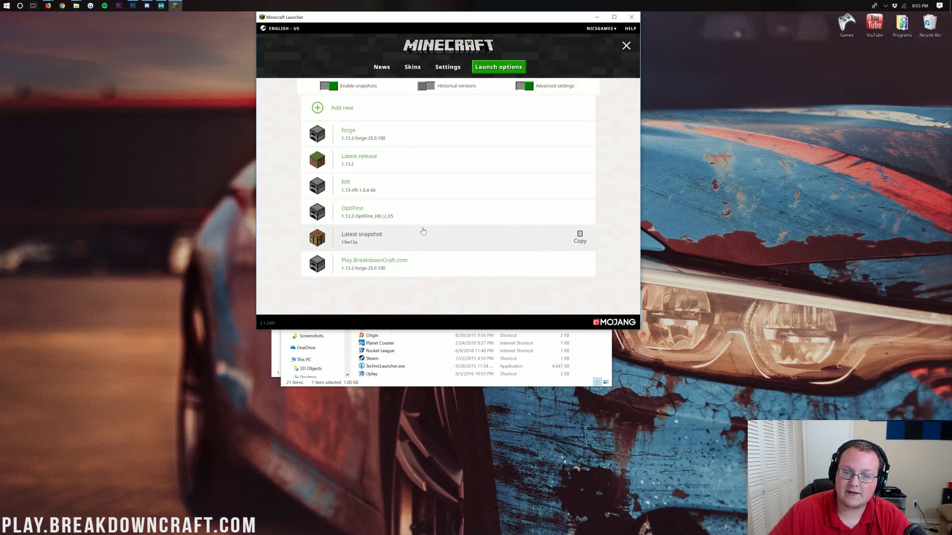
Step: Select the Play.BreakdownCraft.com profile on the launcher's start page and launch the game with it
left_click(379, 68)
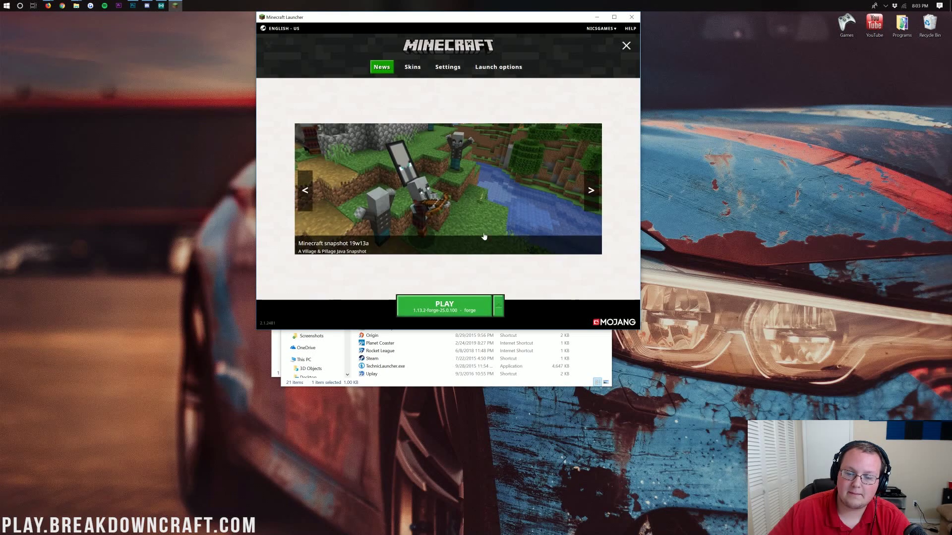
left_click(500, 310)
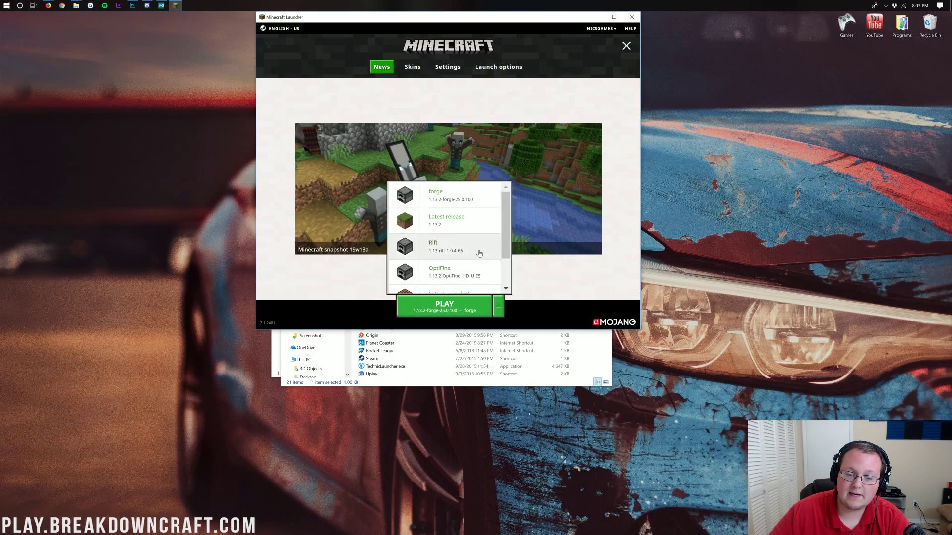
scroll(477, 251, "down", 3)
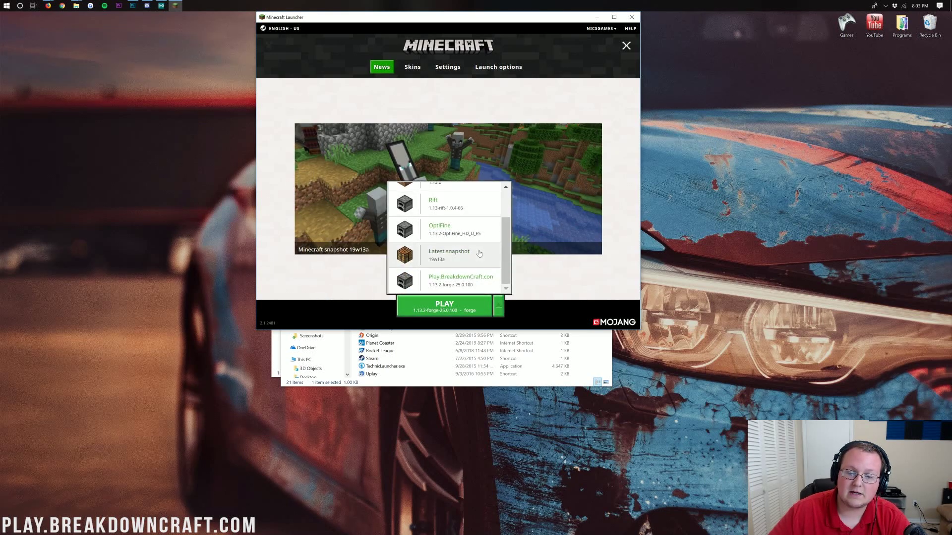
left_click(439, 284)
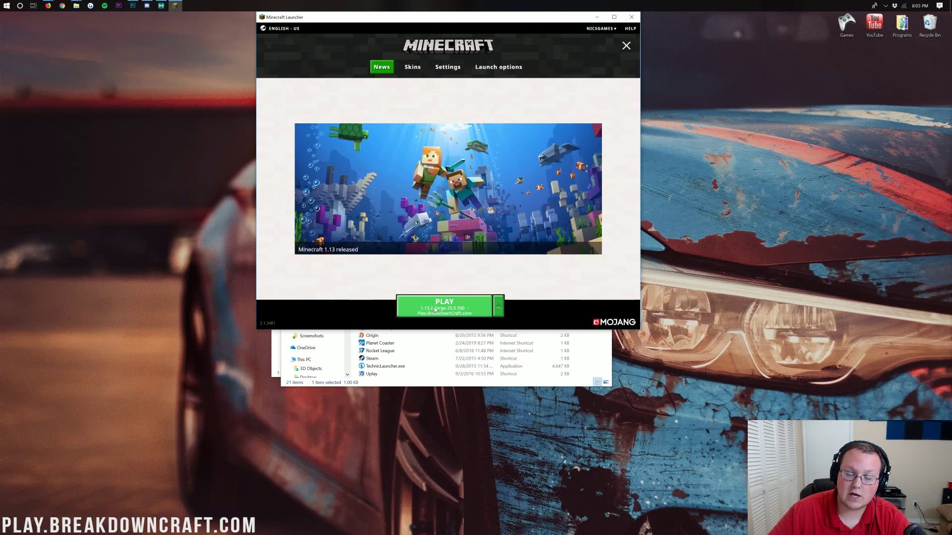
left_click(445, 307)
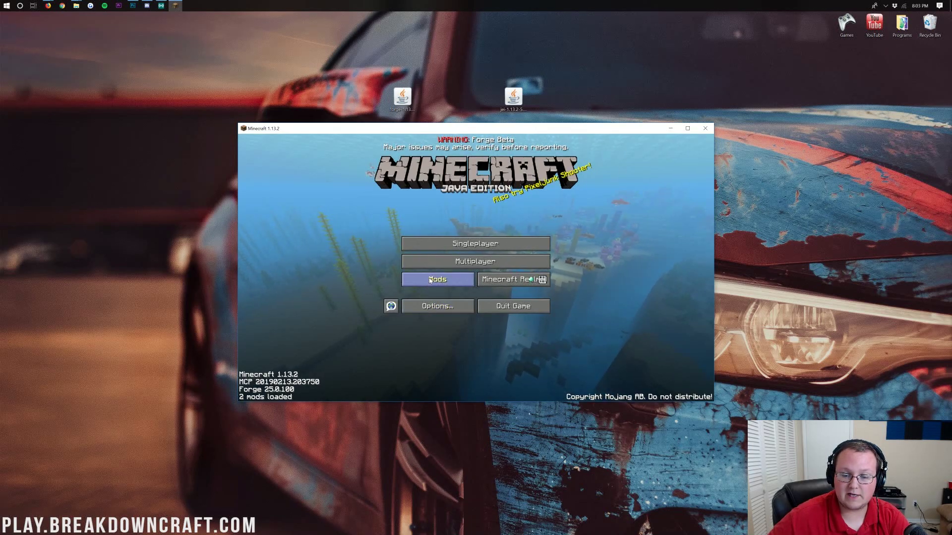
Step: Check the details of Just Enough Items in the game's mod list and return to the title screen
left_click(430, 281)
left_click(286, 191)
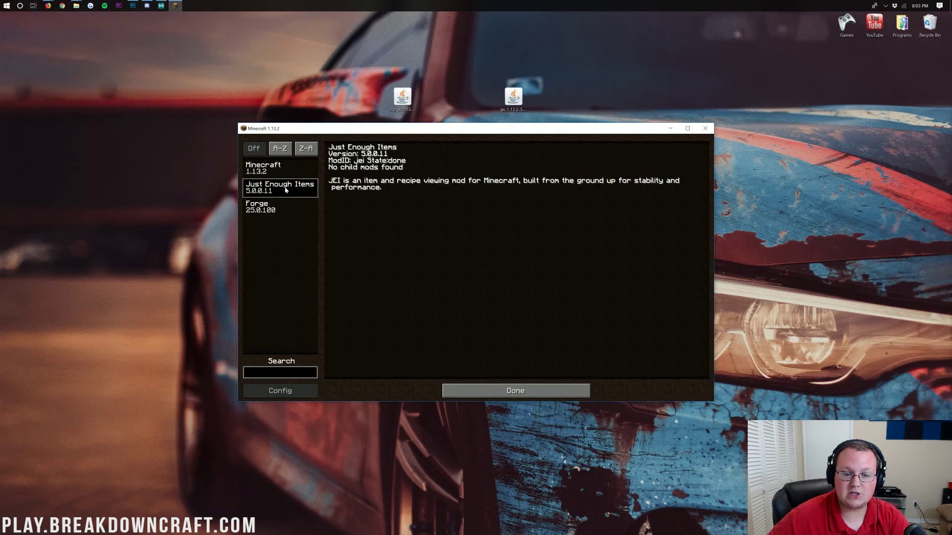
left_click(501, 397)
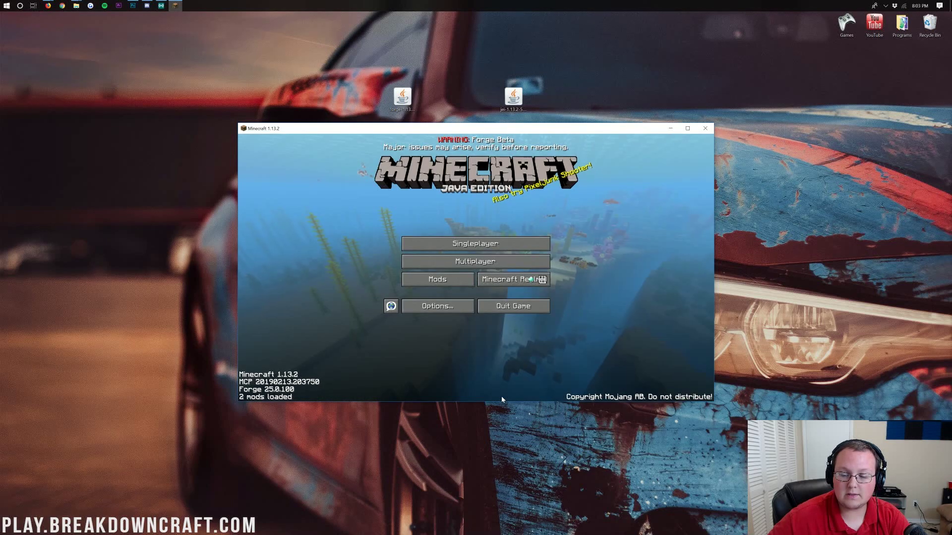
Step: Start a new singleplayer world and set its game mode to Survival
left_click(473, 245)
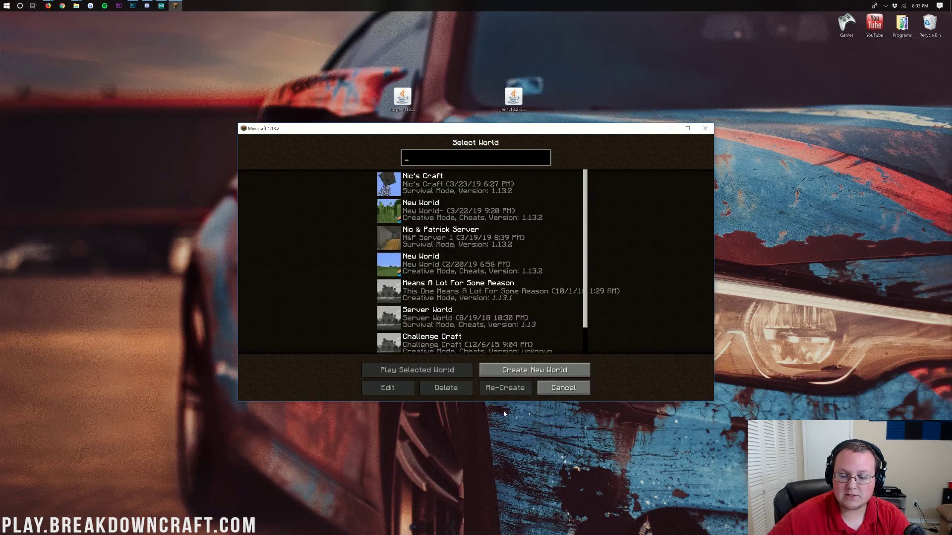
left_click(535, 369)
left_click(461, 227)
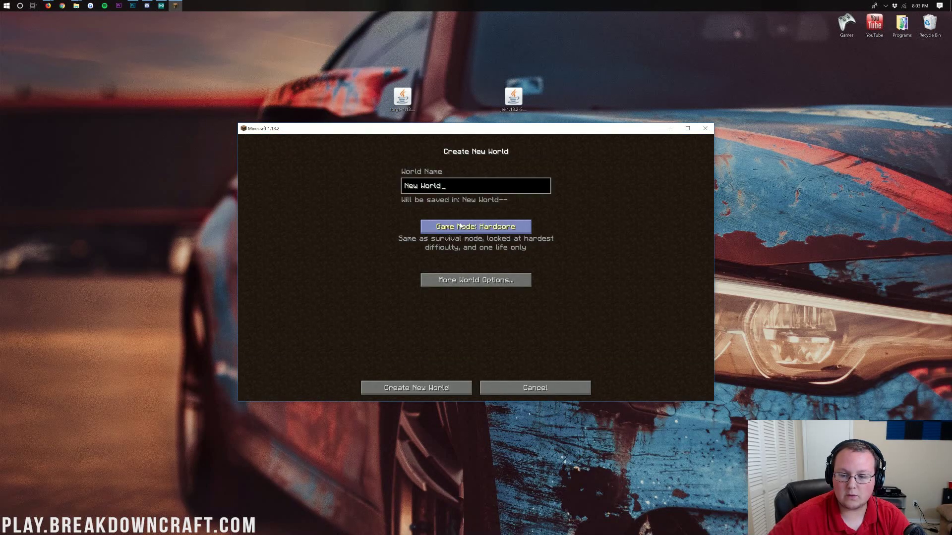
left_click(460, 227)
left_click(460, 227)
left_click(461, 227)
left_click(460, 227)
left_click(461, 227)
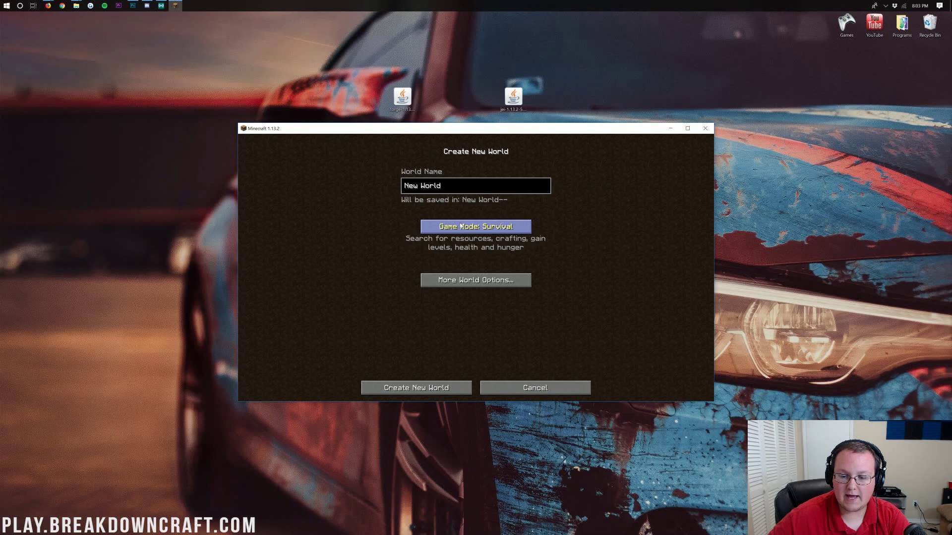
Step: Allow cheats in the additional world options and create the new world
left_click(475, 280)
left_click(445, 253)
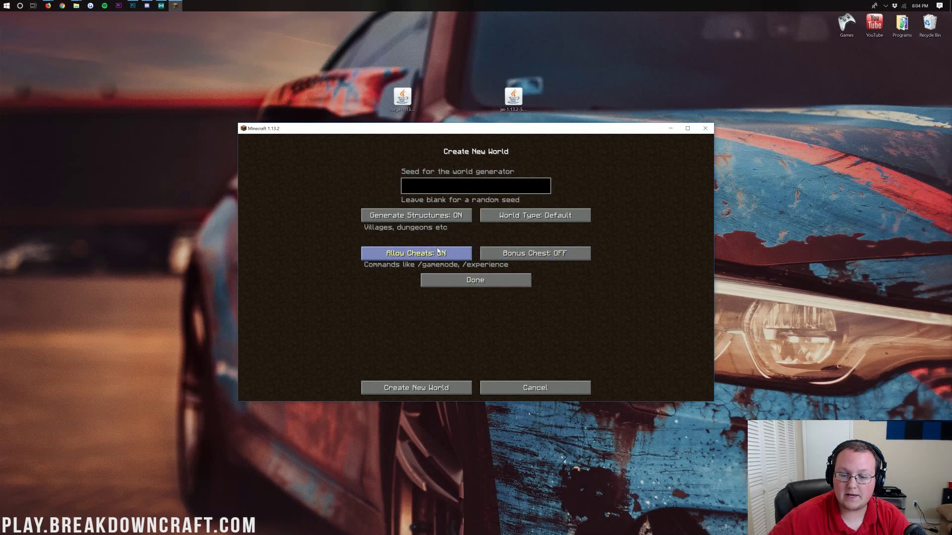
left_click(446, 281)
left_click(443, 393)
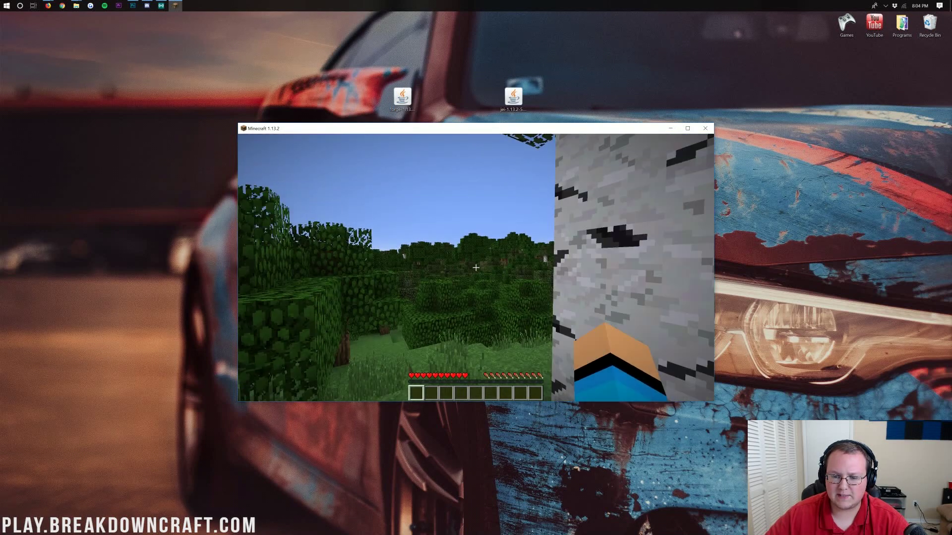
Step: Open the player inventory and view the crafting recipe for diorite from the Just Enough Items list
key("e")
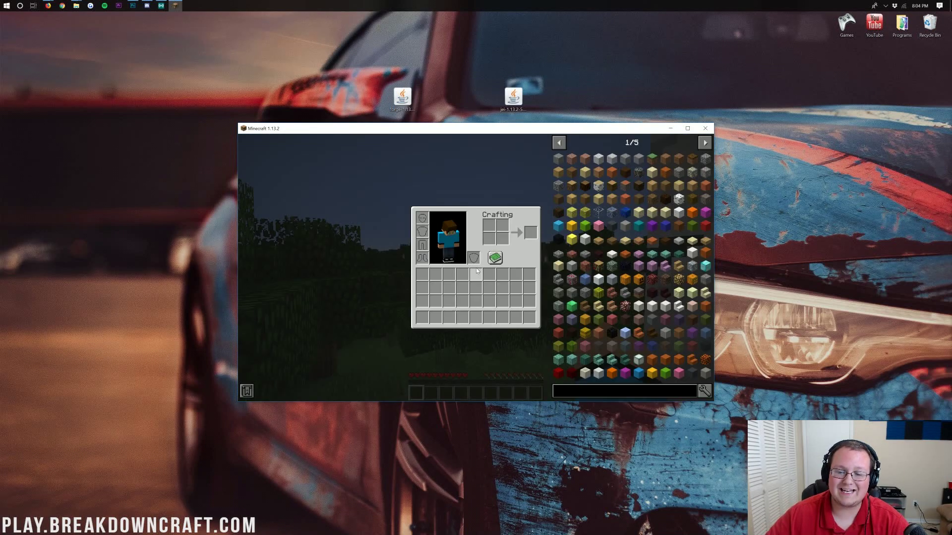
left_click(604, 165)
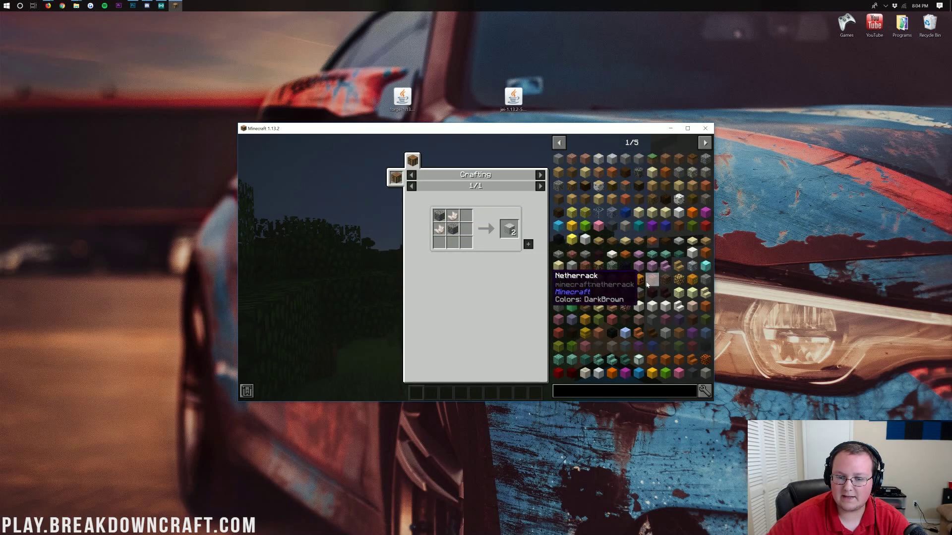
Step: View the recipes for the snow block, quartz pillar and smelted nether quartz, and return to the inventory
left_click(600, 281)
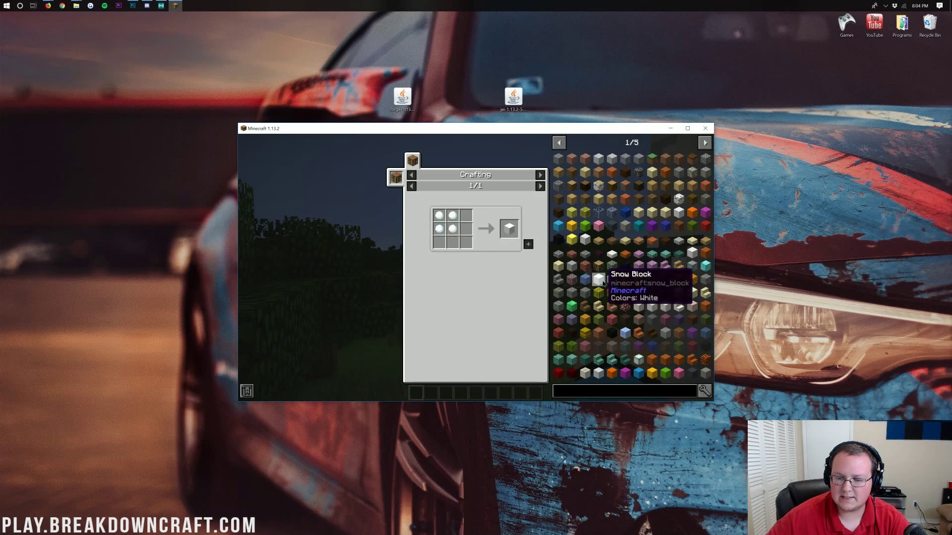
left_click(639, 306)
left_click(652, 306)
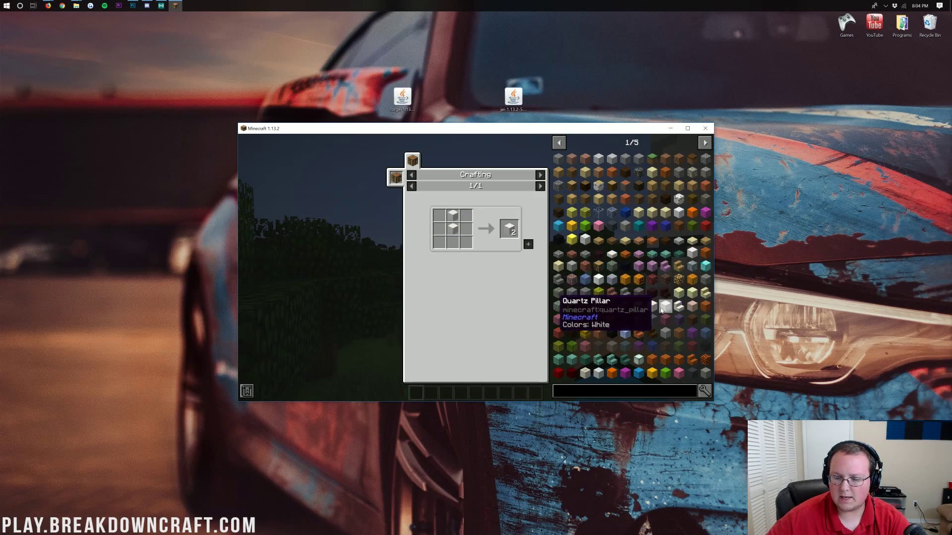
left_click(639, 306)
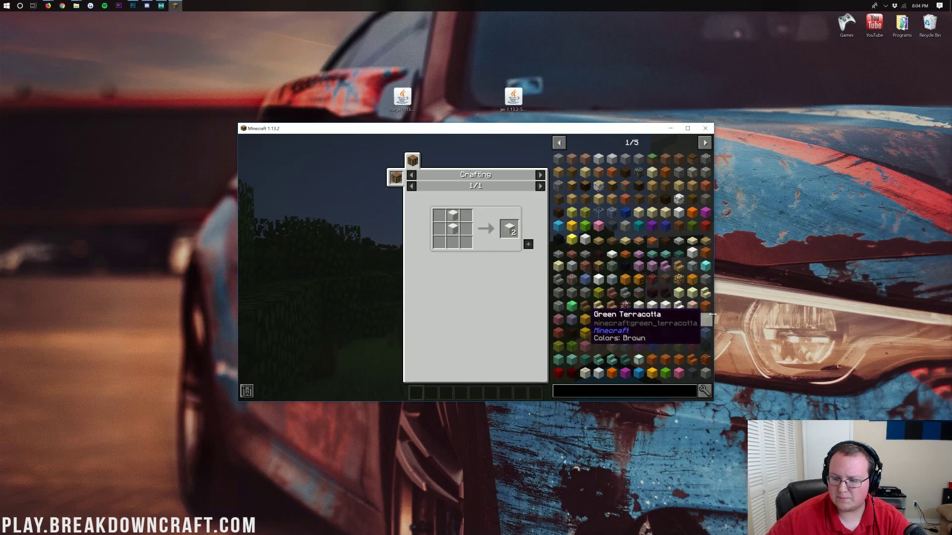
left_click(450, 218)
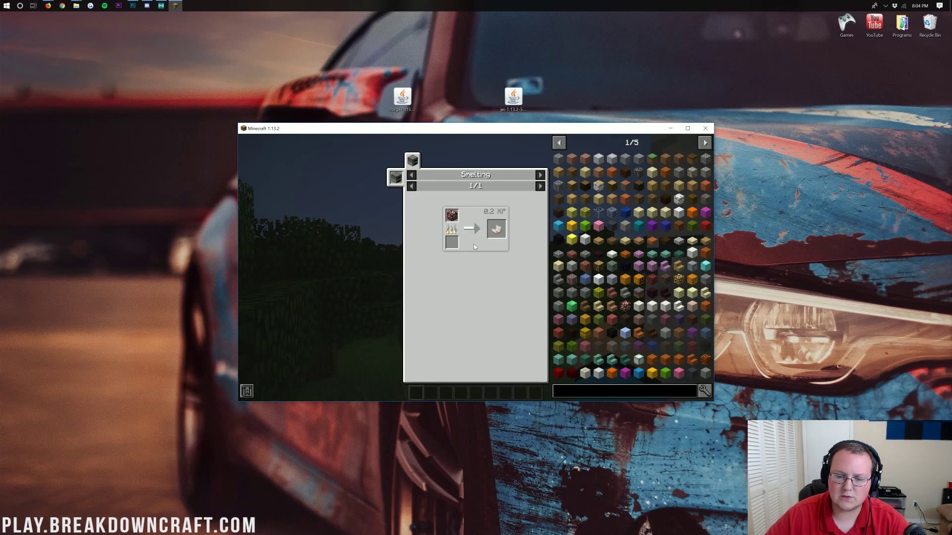
left_click(679, 280)
key("Escape")
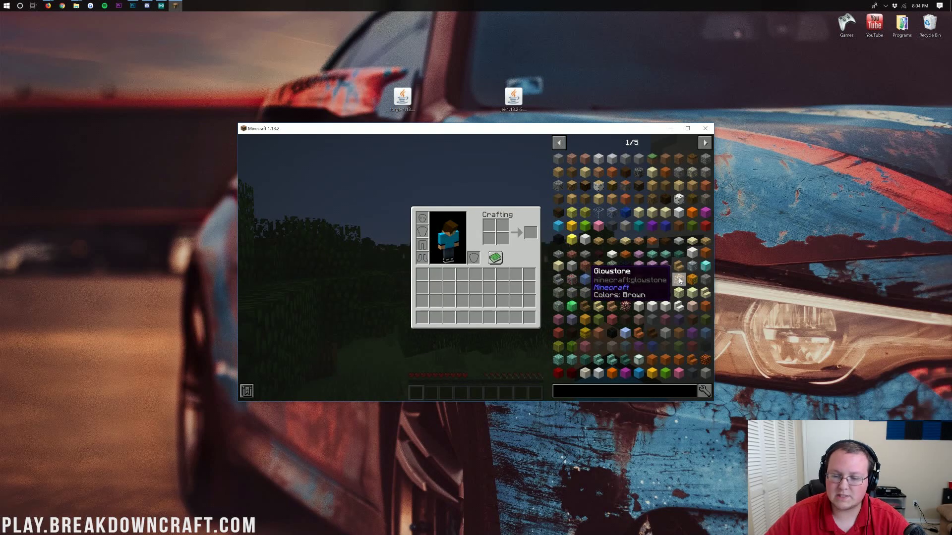
Step: Browse the Just Enough Items list, search it for "gras", and close the inventory
left_click(704, 142)
scroll(647, 273, "up", 1)
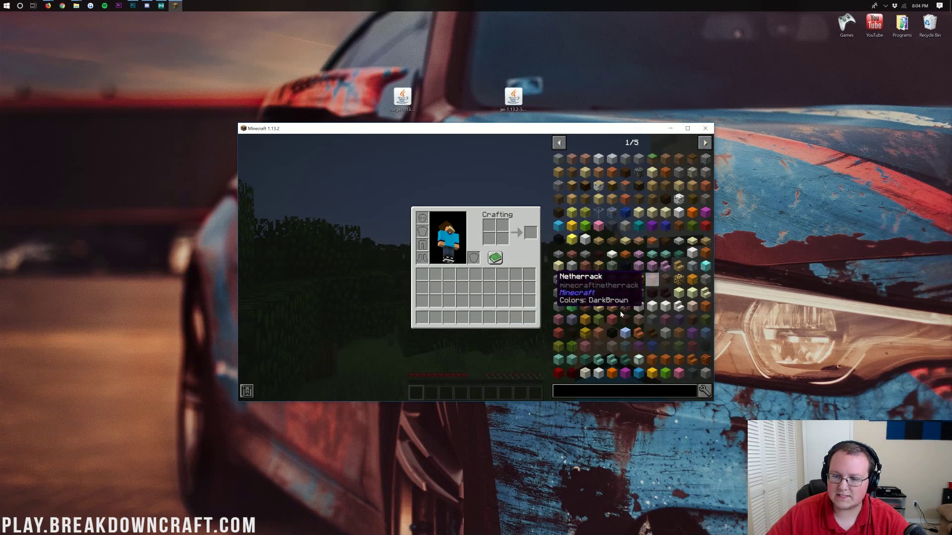
left_click(629, 395)
type("gras")
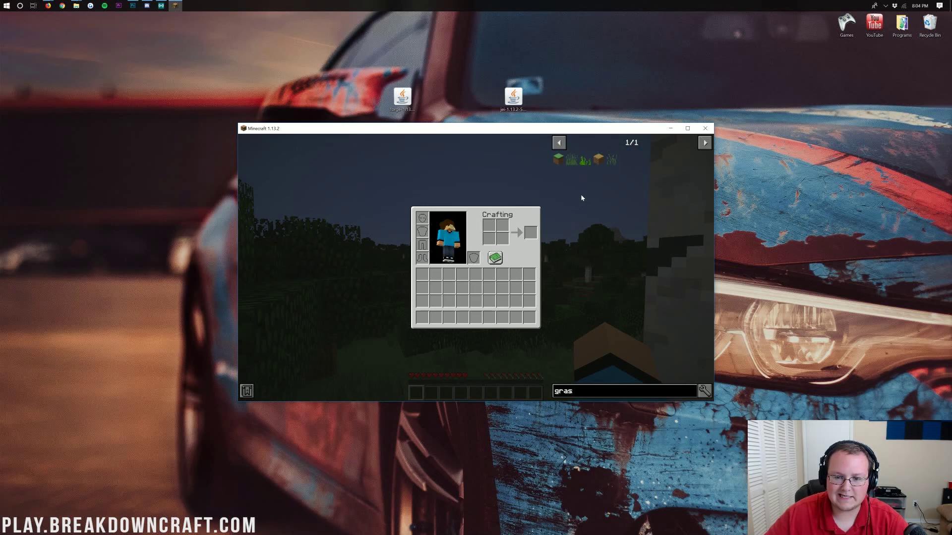
key("Escape")
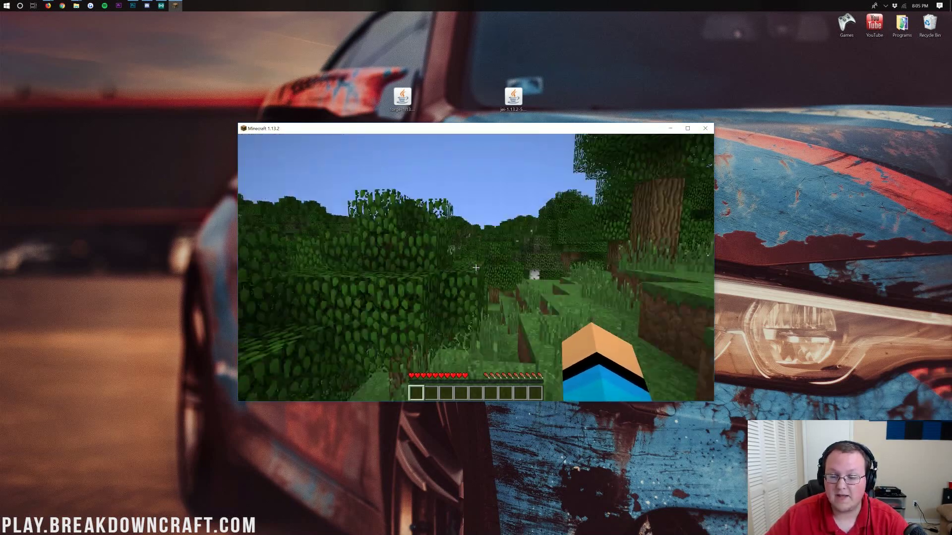
Step: Reopen the player inventory and clear the search text of the Just Enough Items list
key("e")
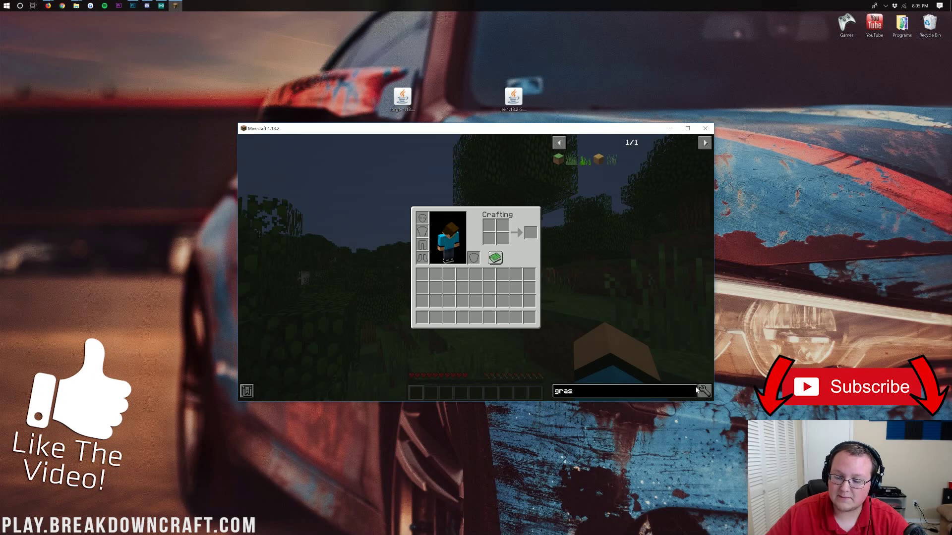
left_click(672, 392)
key("BackSpace")
key("BackSpace")
key("BackSpace")
key("BackSpace")
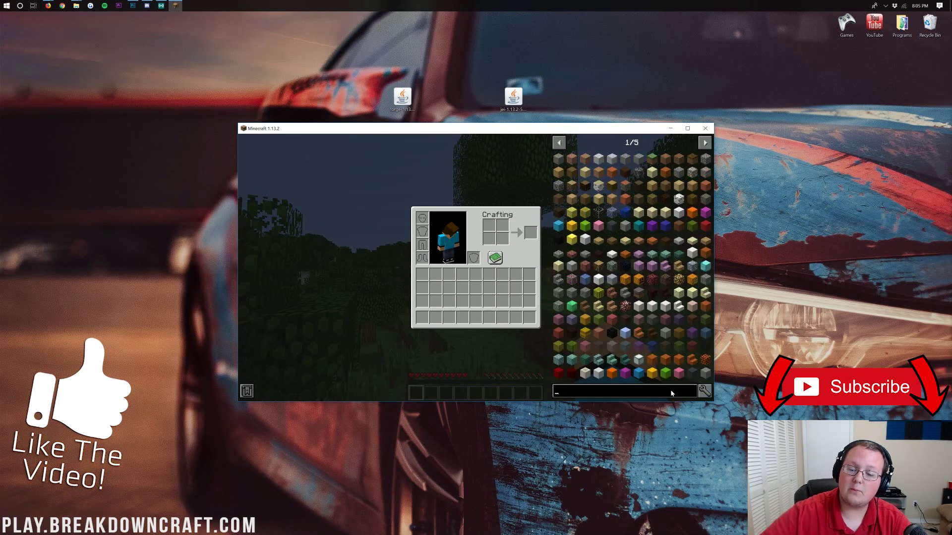